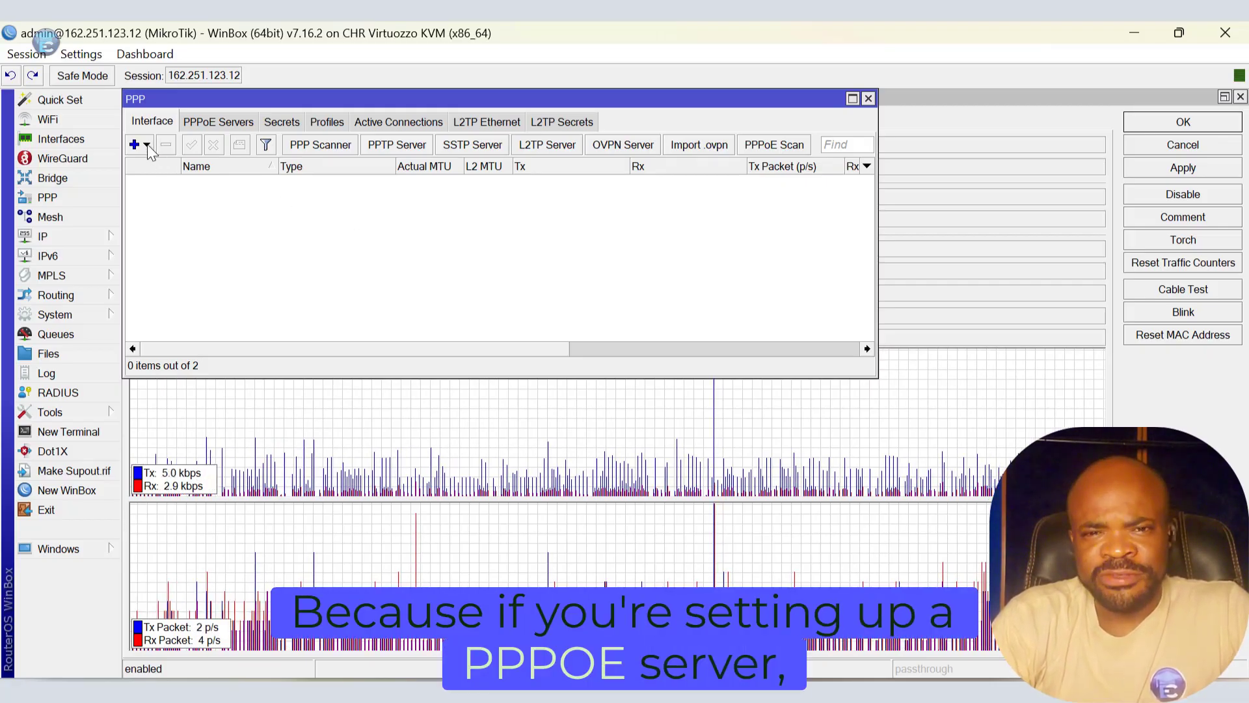
Browse the PPP add-interface list, then the Profiles and Secrets tabs, ending on Interface
left_click(148, 145)
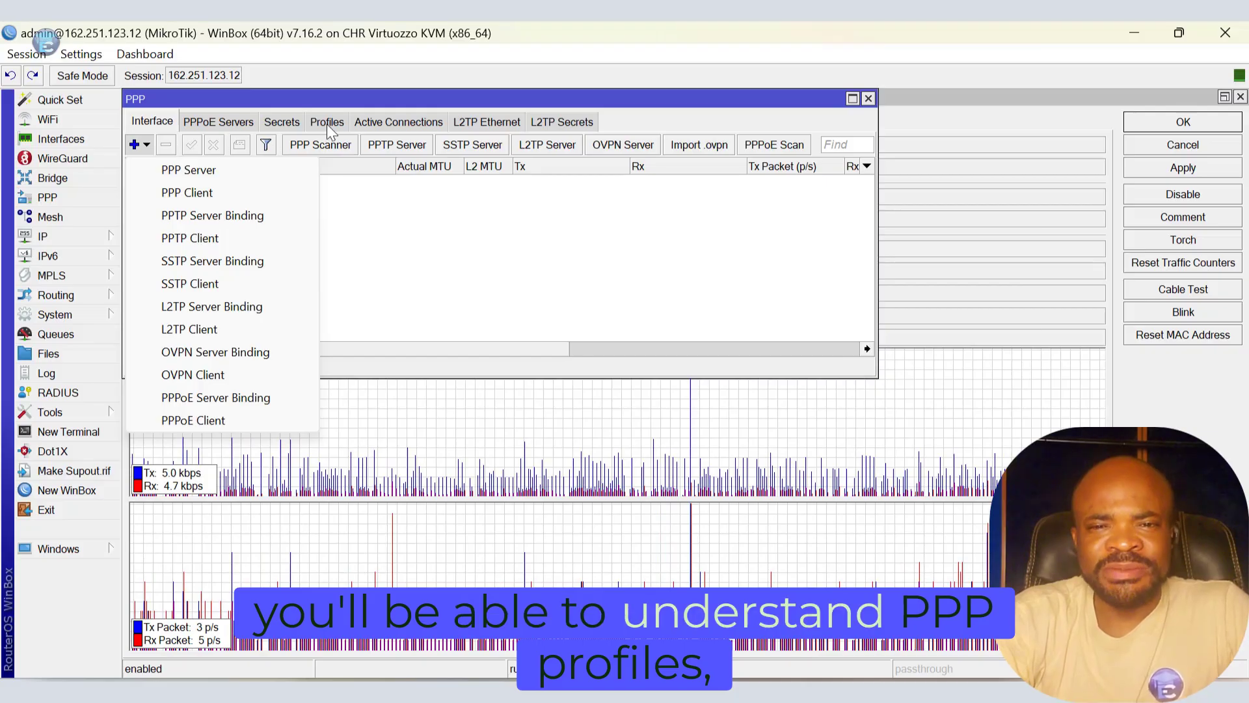
left_click(327, 123)
left_click(328, 124)
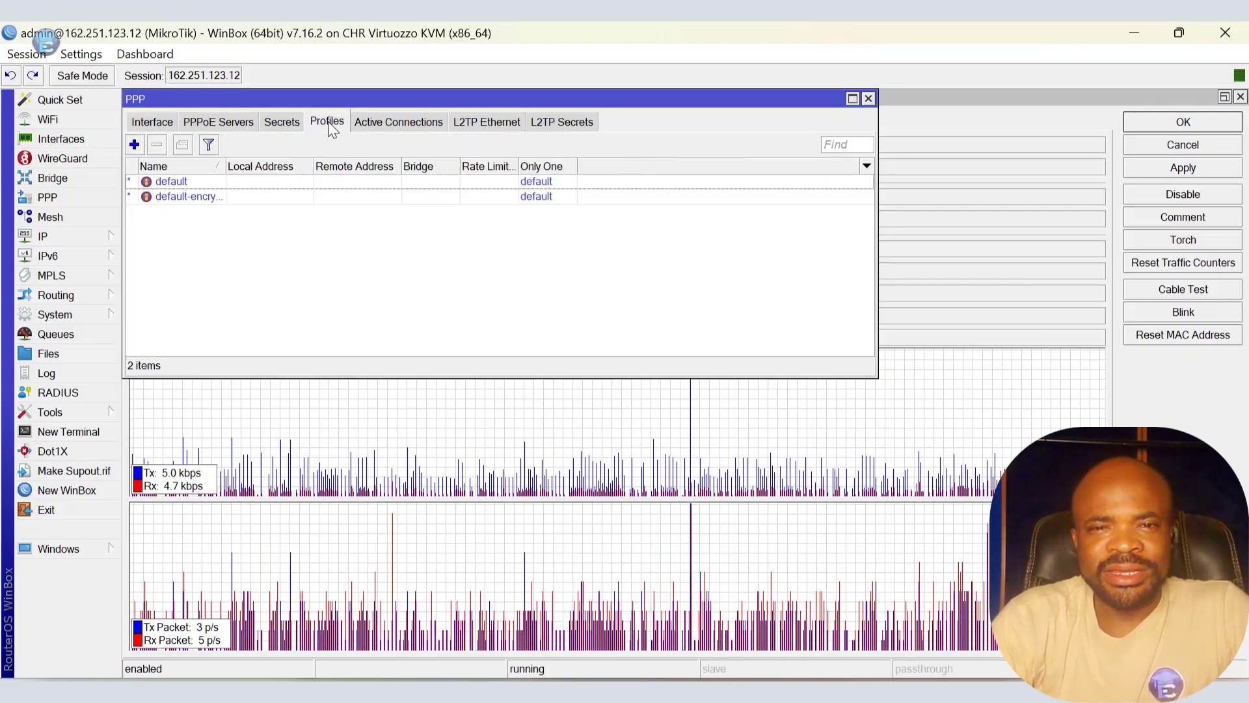
left_click(281, 123)
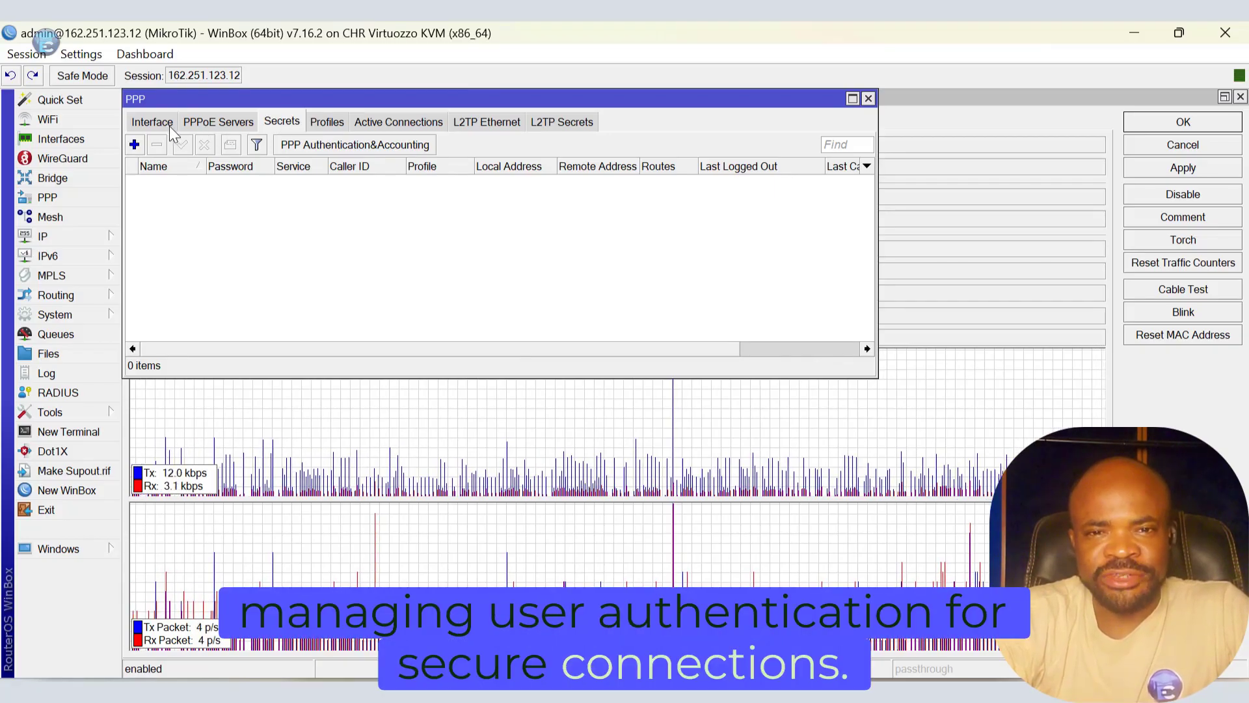
left_click(163, 123)
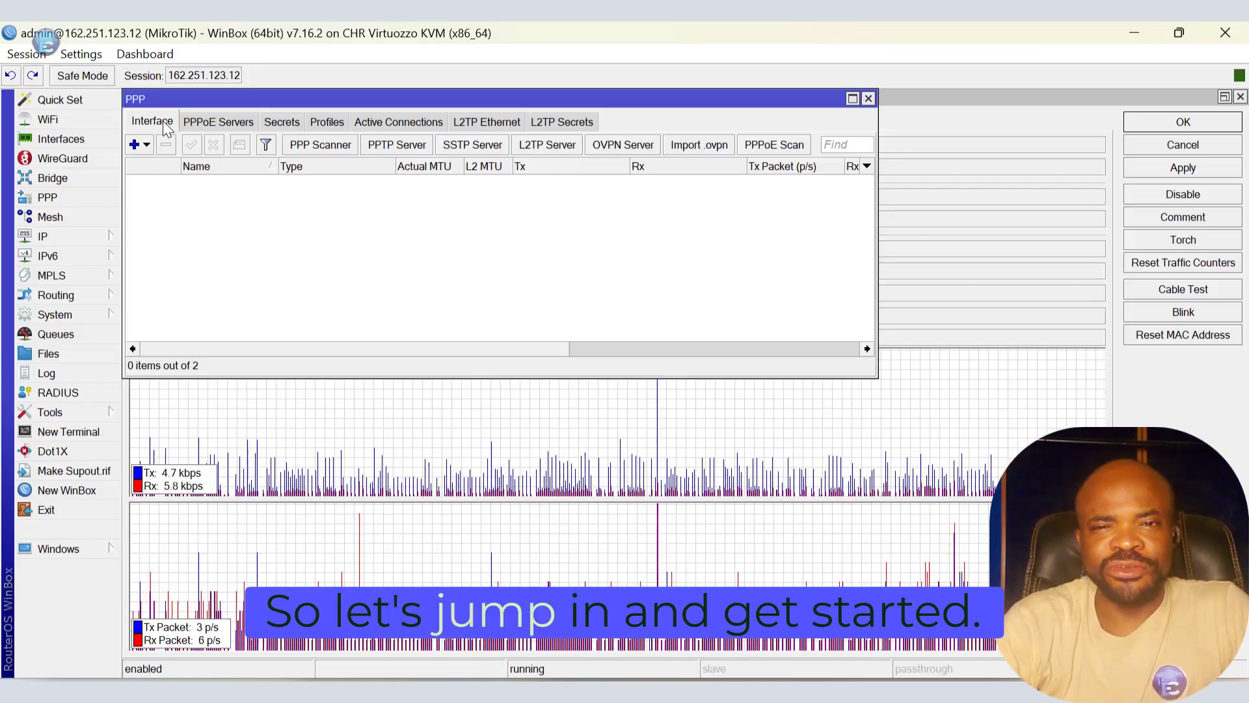
Revisit Profiles, Interface and its add-type list, then show the default and default-encryption profiles
left_click(327, 122)
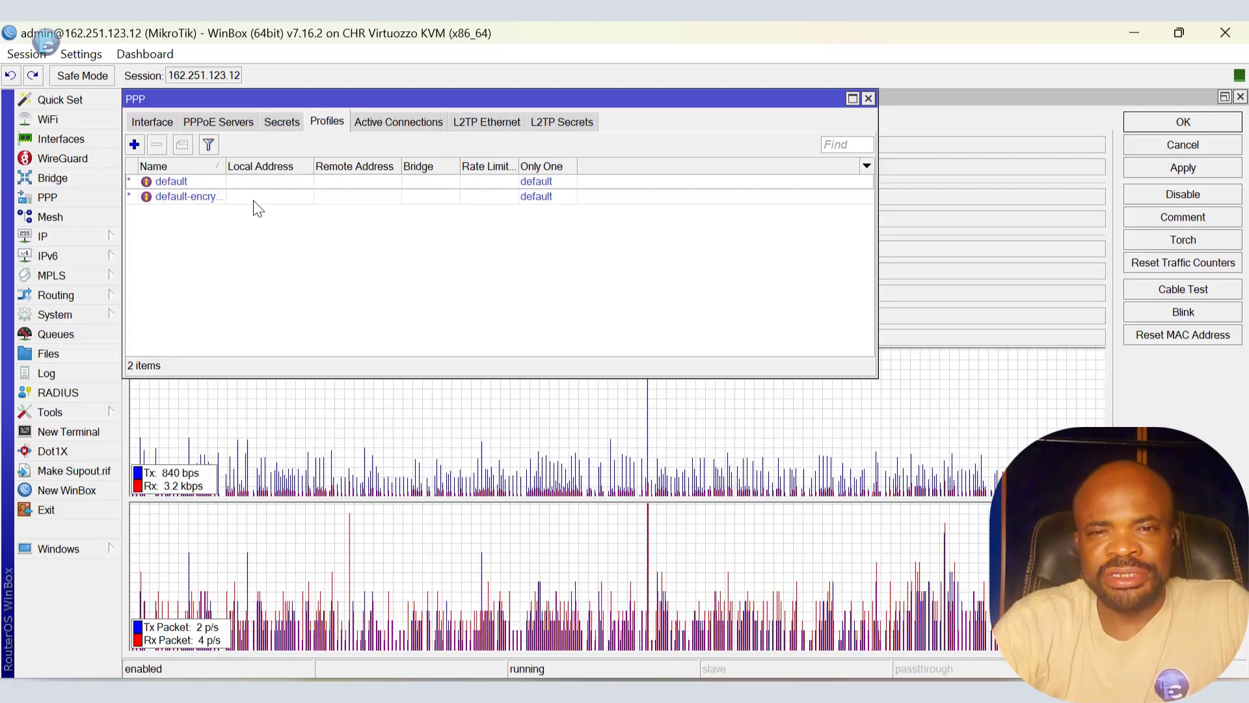
left_click(151, 121)
left_click(138, 145)
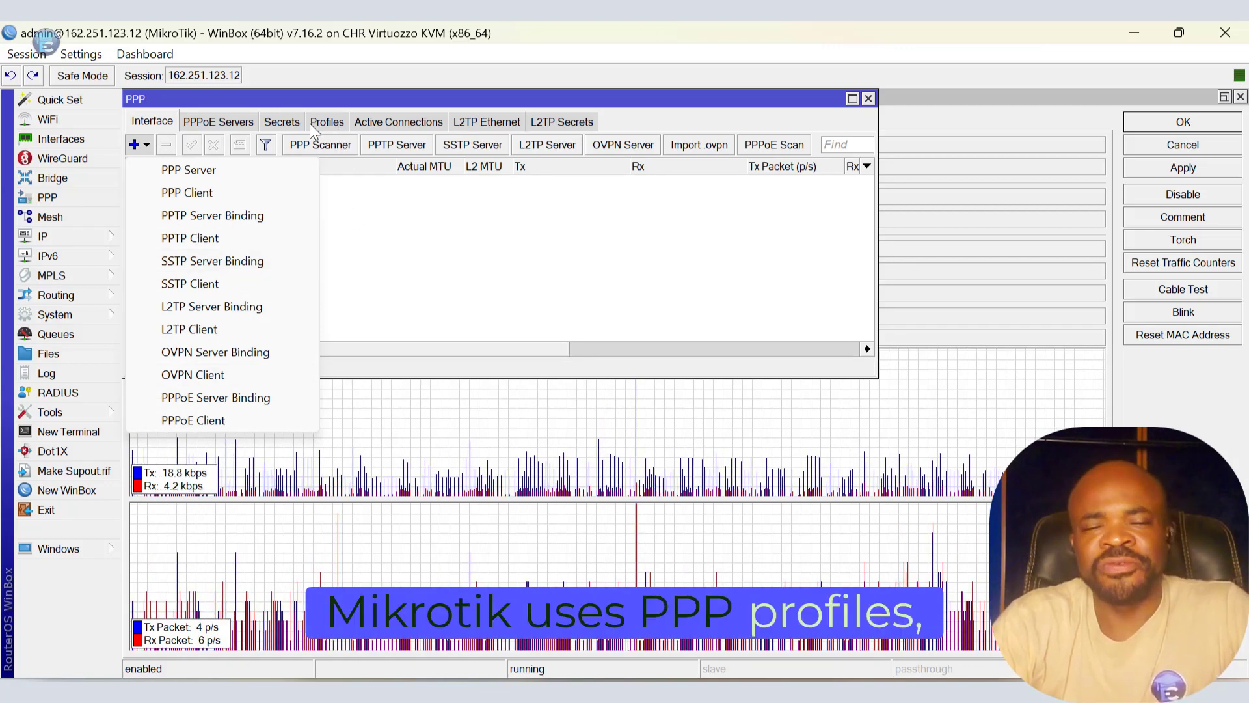
left_click(327, 121)
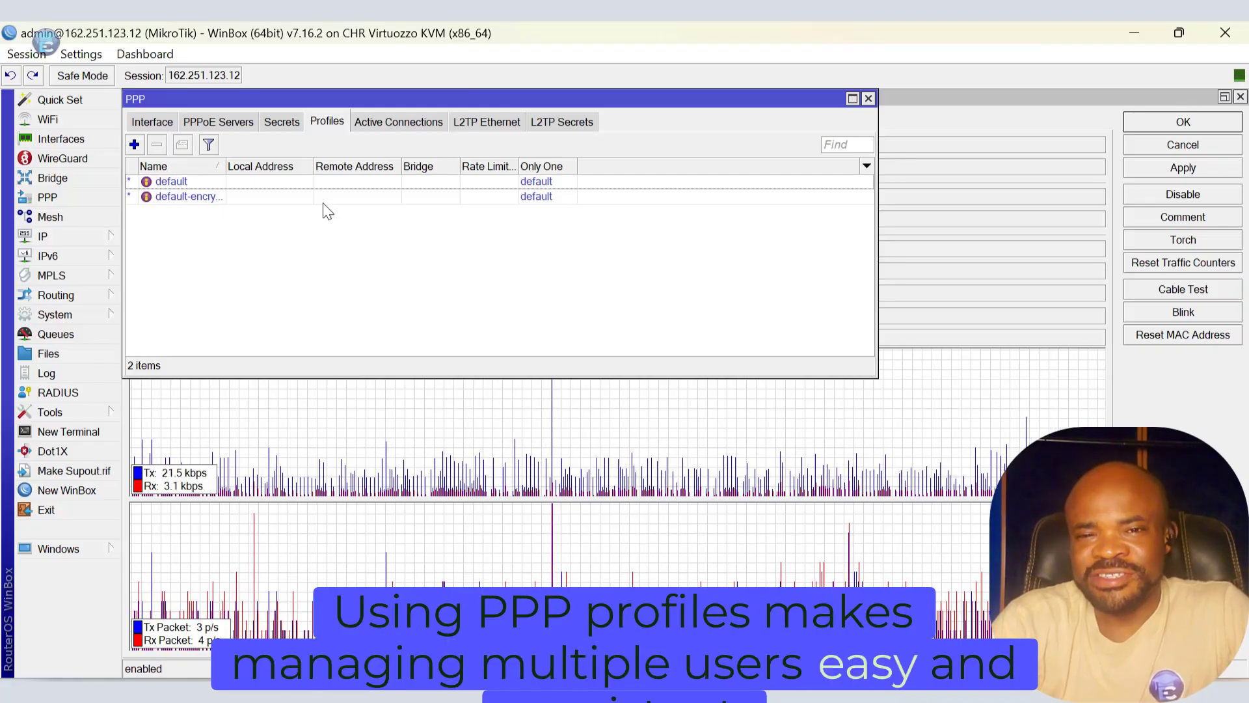
Check the empty PPP Secrets list, then go back to the Interface list
left_click(278, 123)
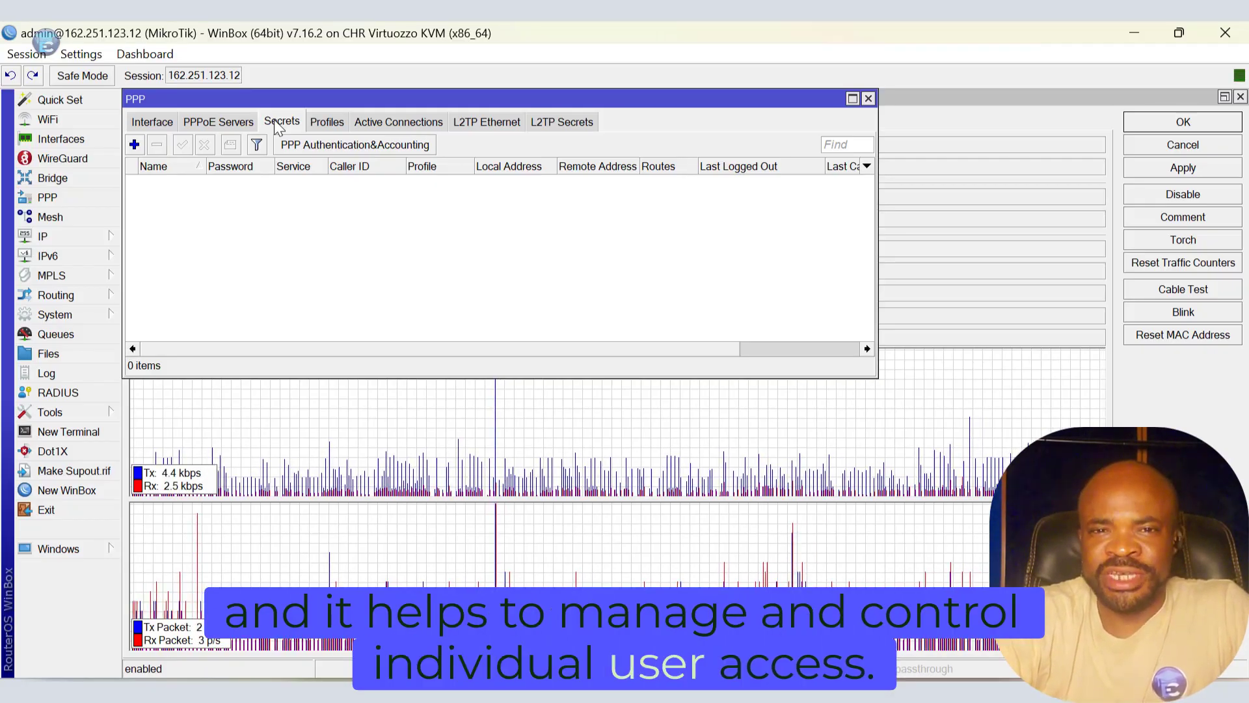
left_click(162, 121)
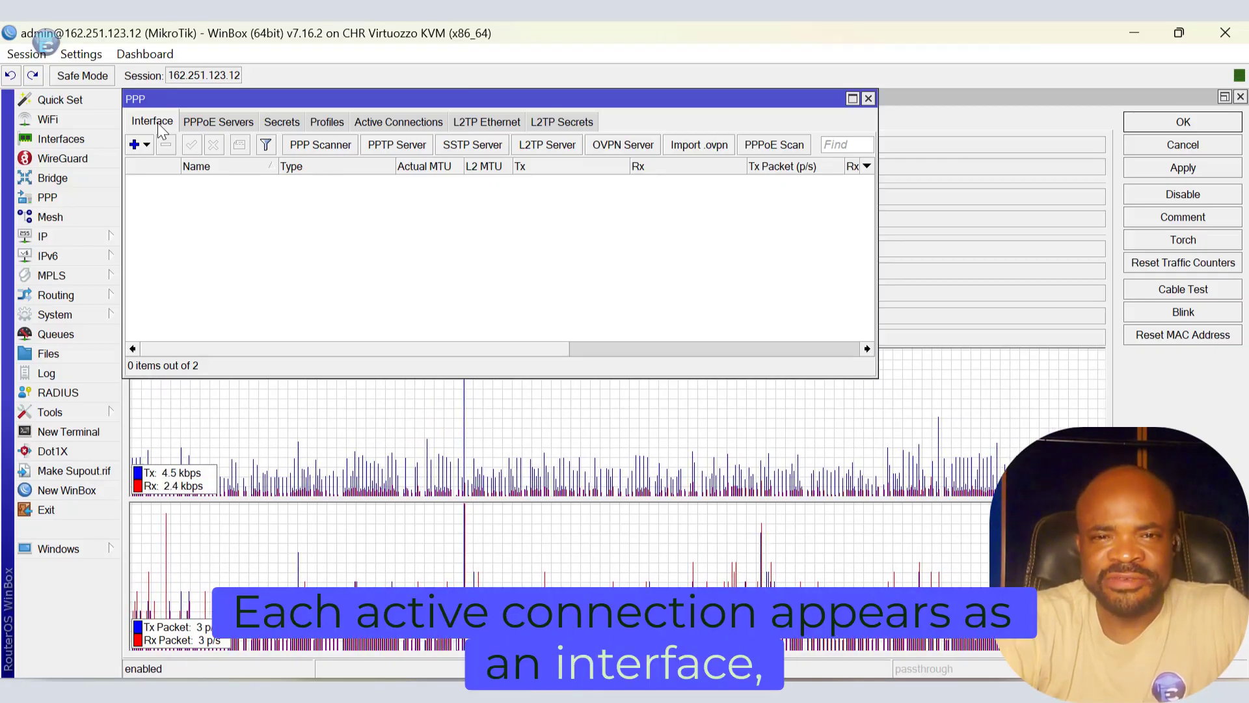
Close the interface-type list, cycle through Profiles, Secrets and Interface, and return to Profiles
left_click(148, 146)
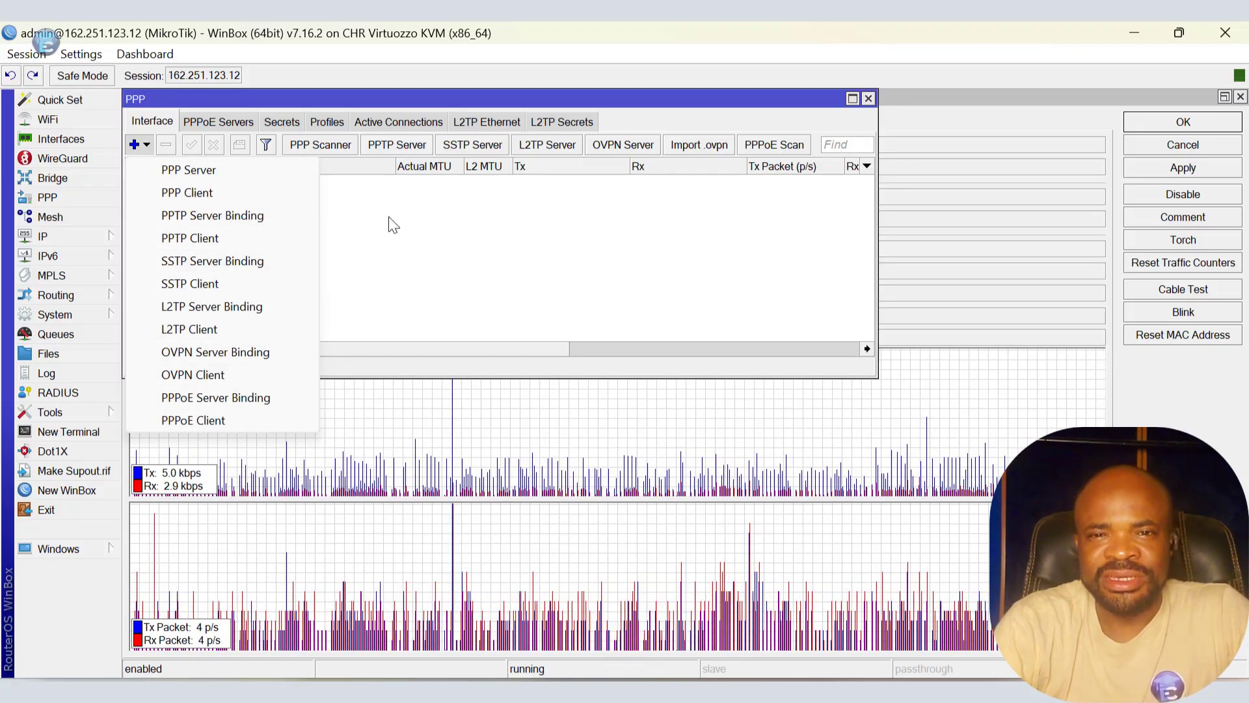
left_click(402, 231)
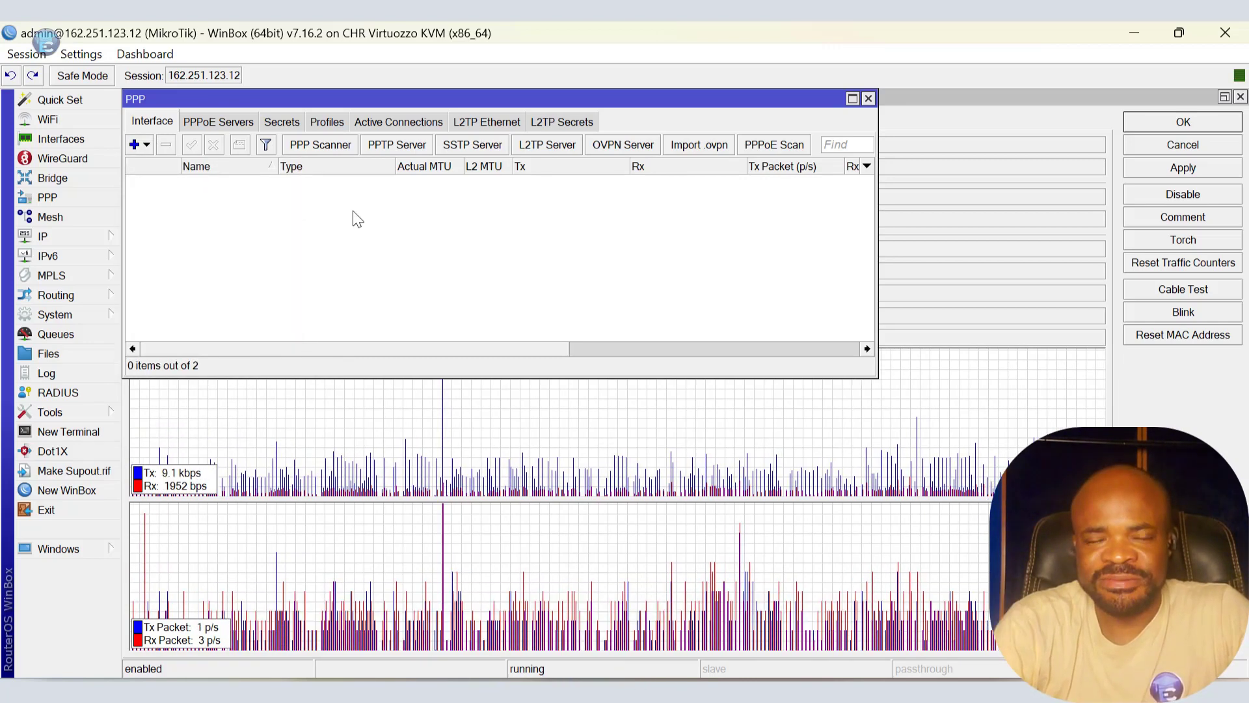
left_click(329, 122)
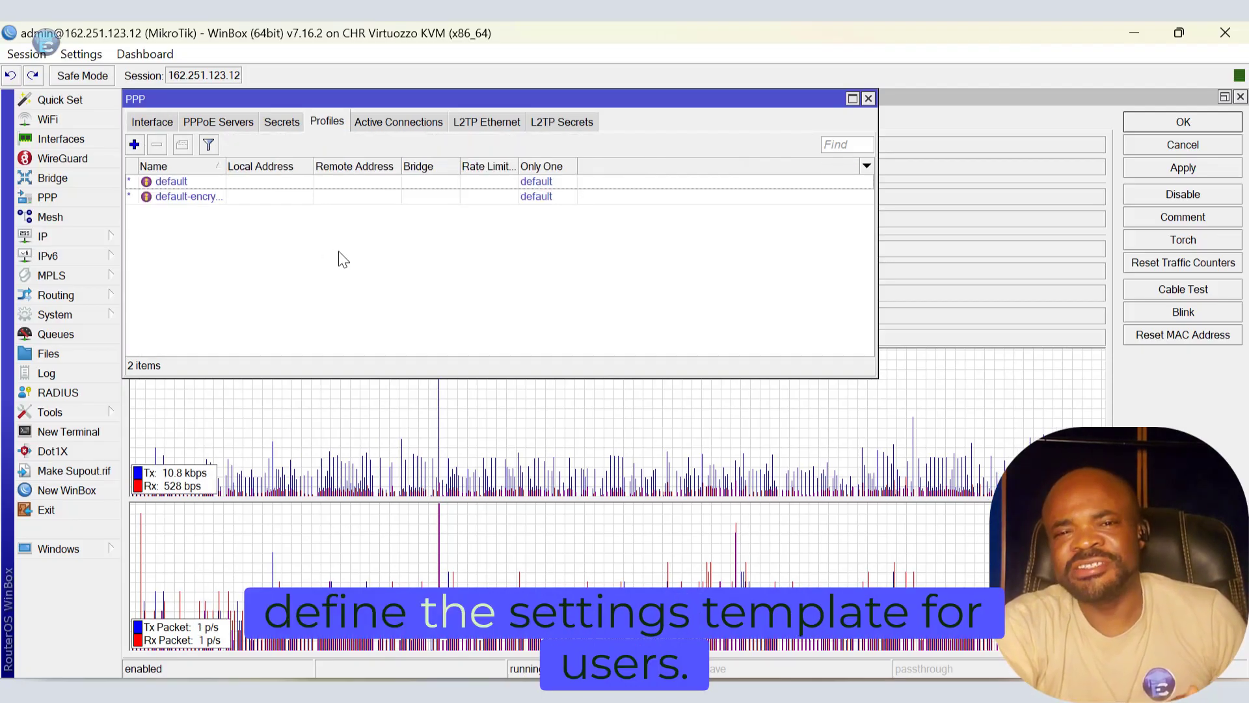
left_click(281, 121)
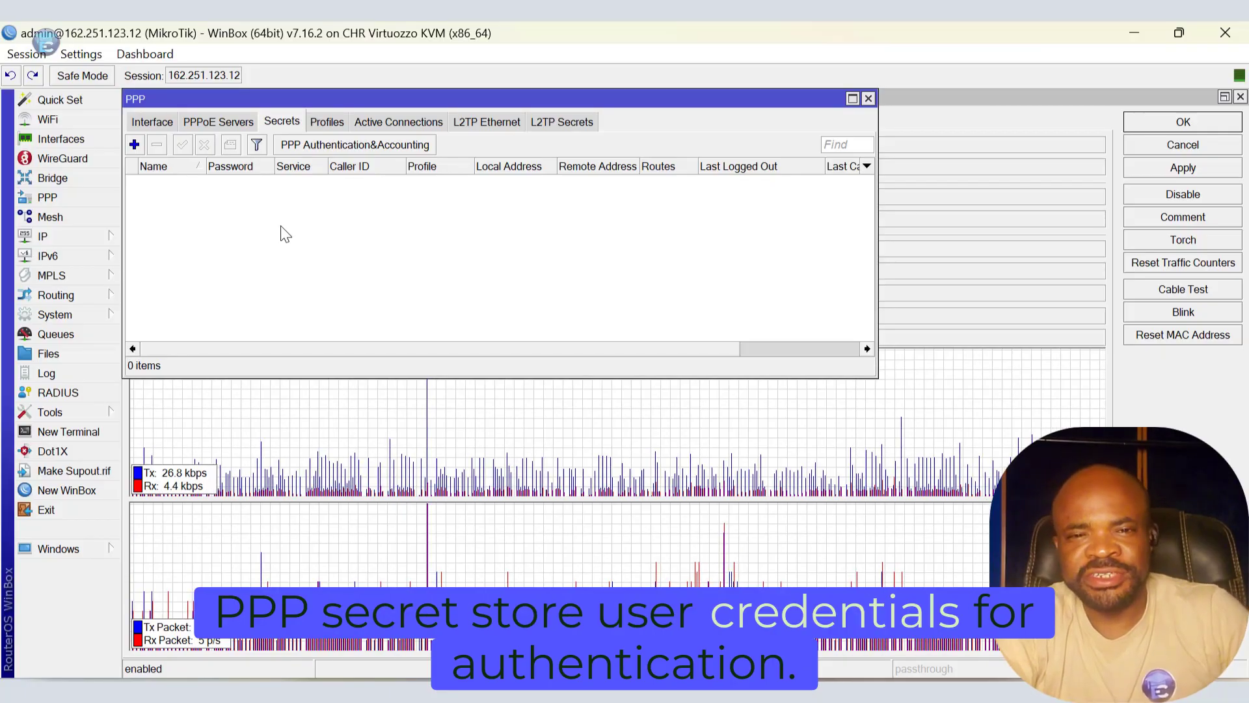
left_click(155, 122)
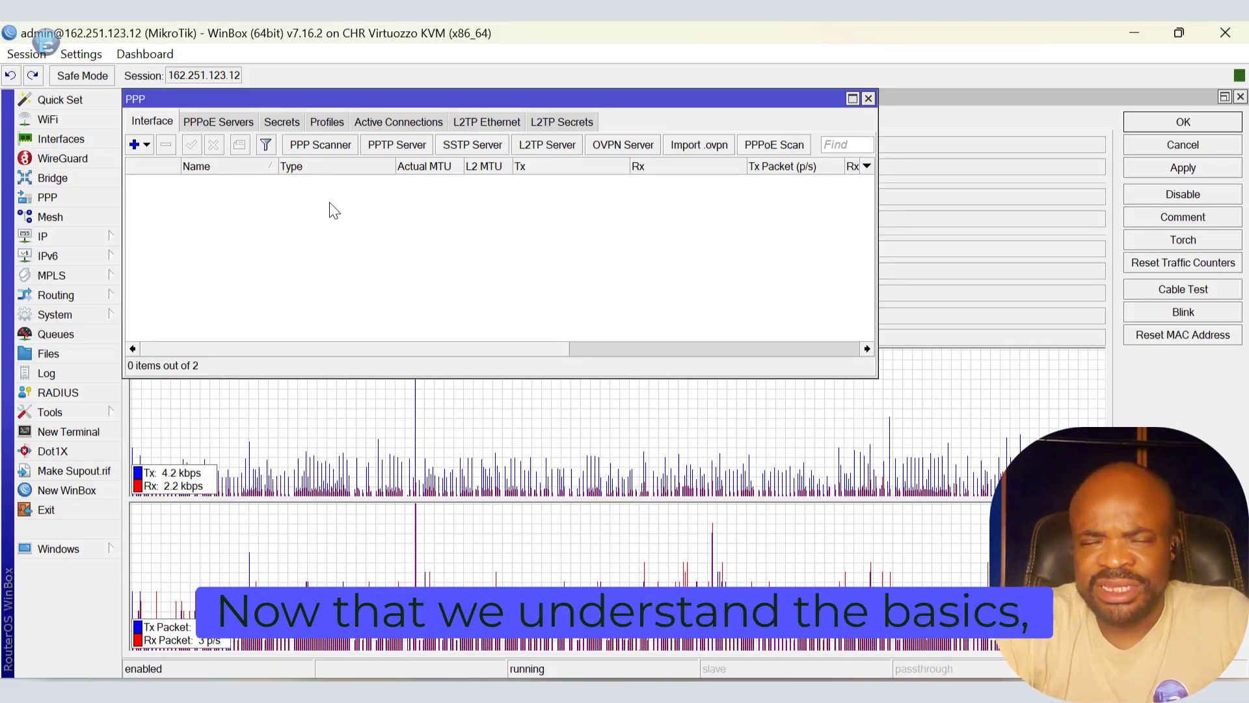
left_click(326, 124)
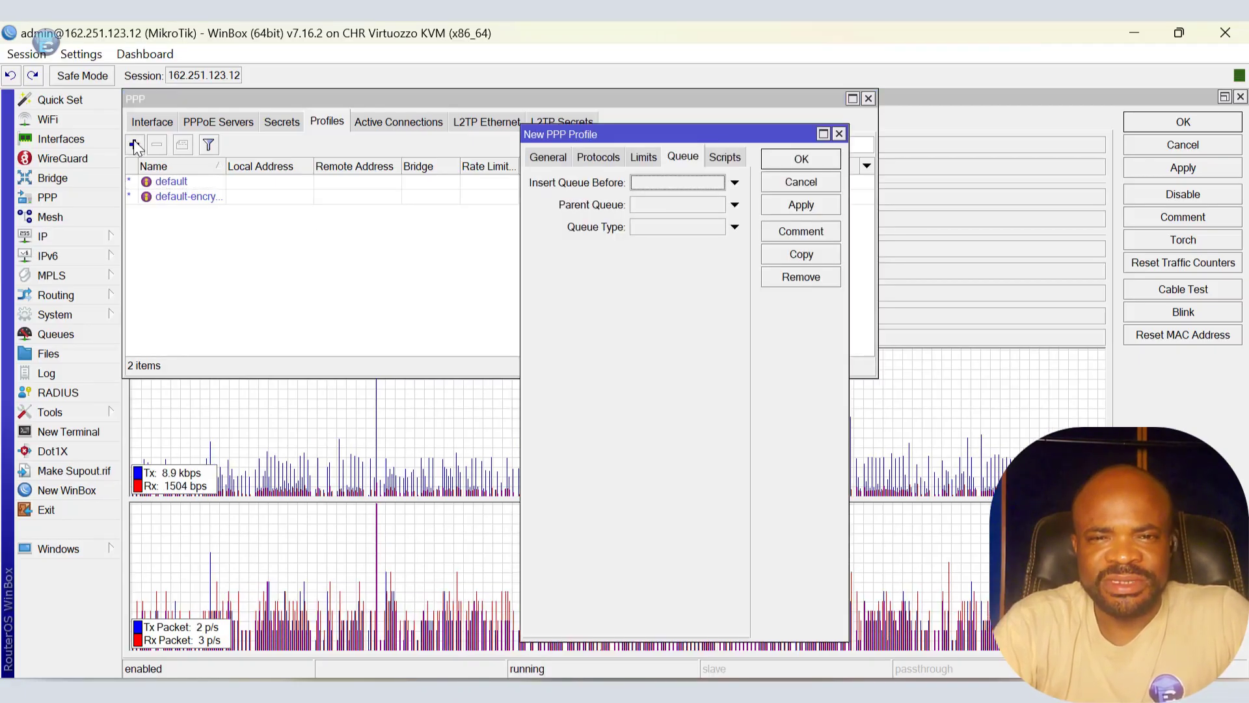
Name the new profile VPN_profile and enter local address 192.168.2.1
left_click(546, 158)
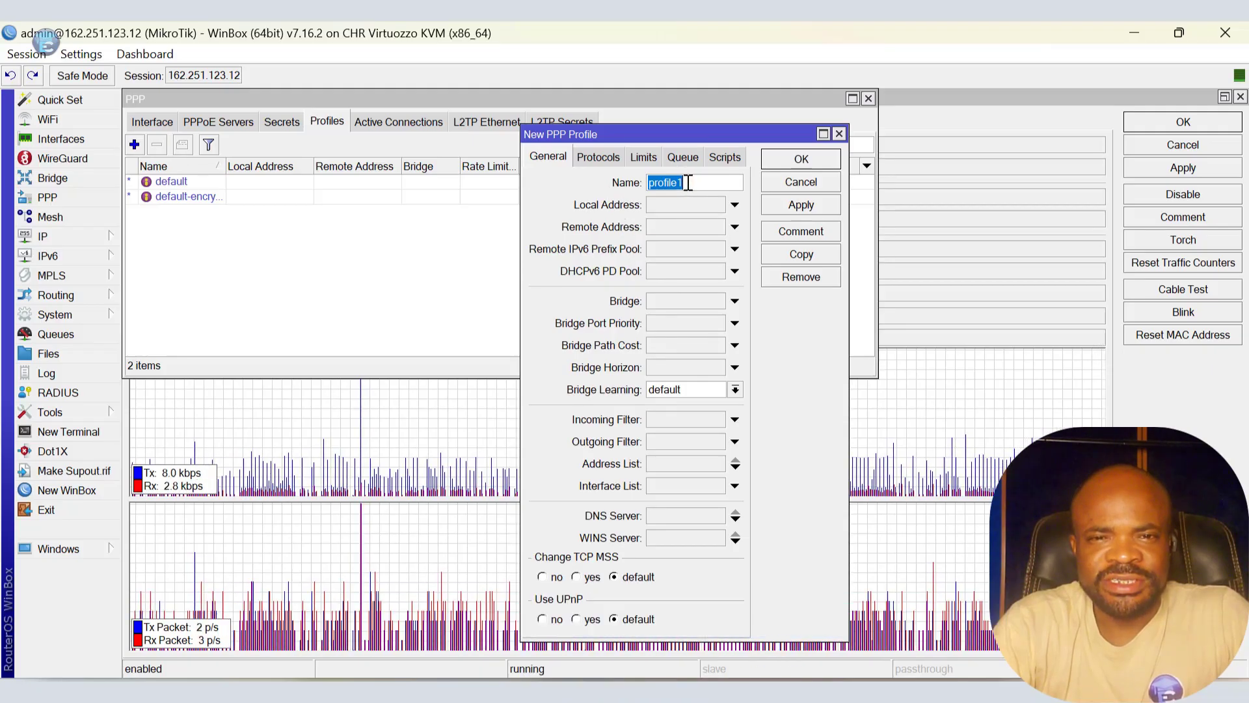
type("VP")
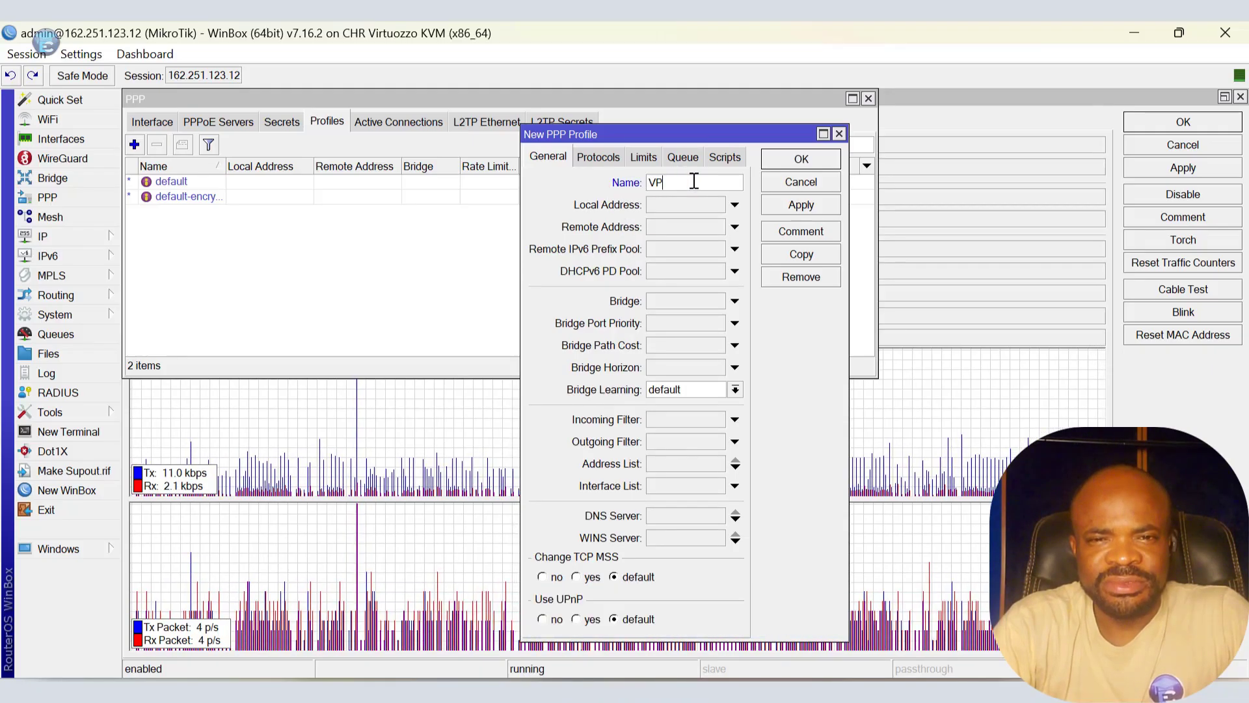
type("N_profile")
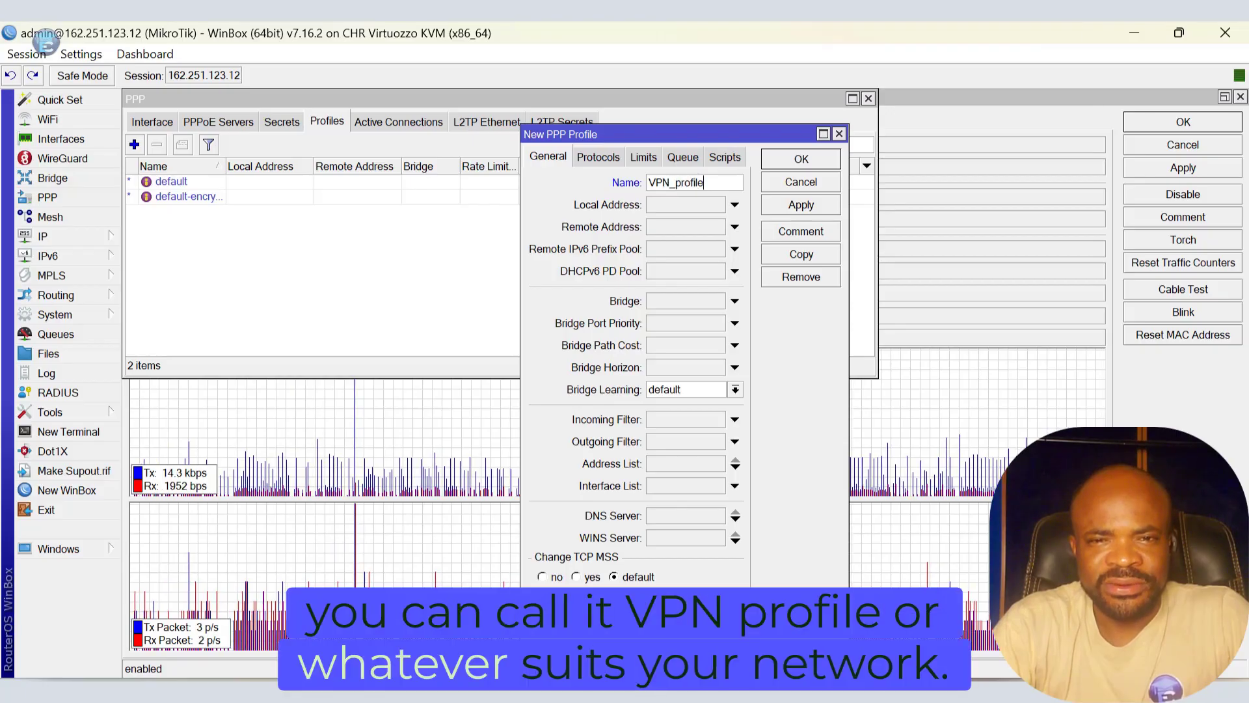
left_click(669, 204)
type("19")
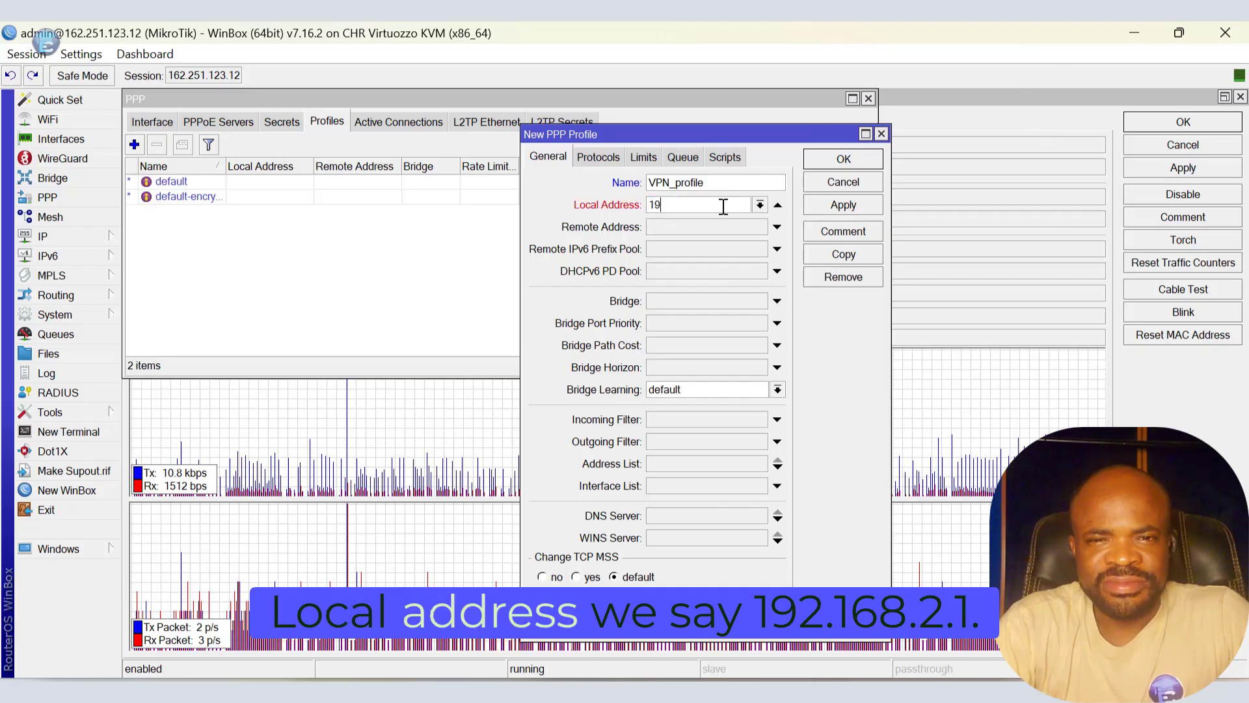
type("2.168.2.1")
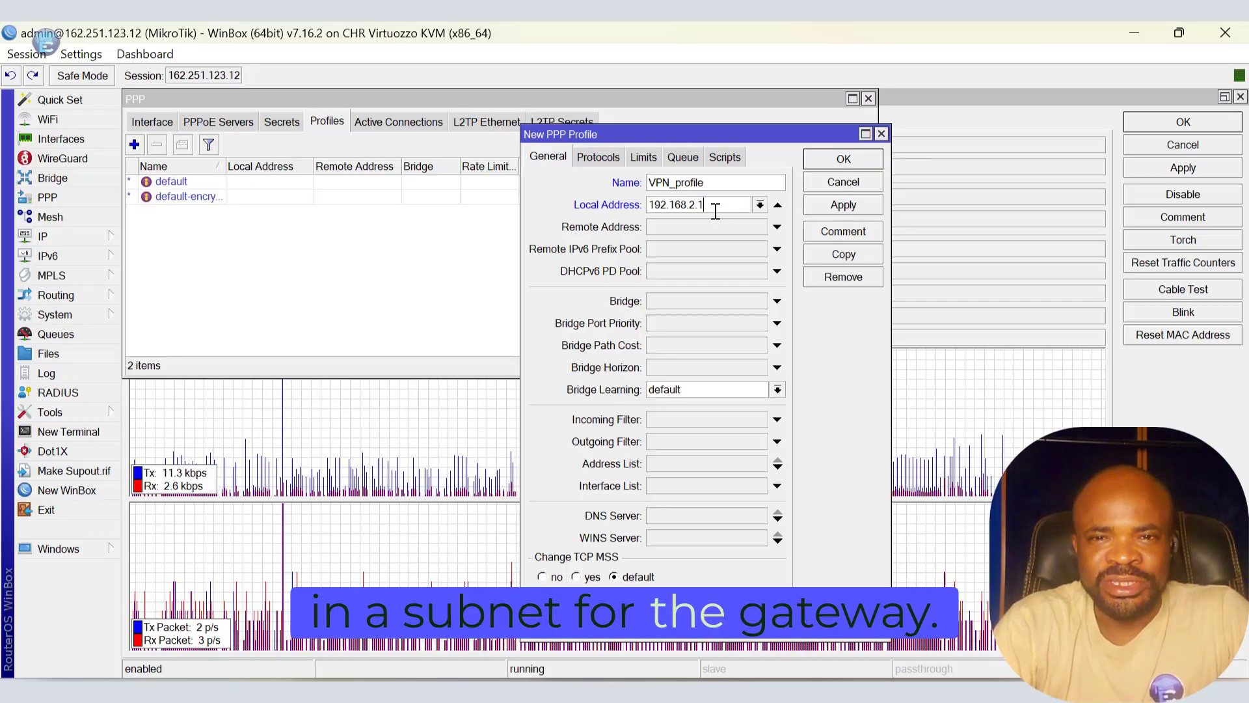
Set the profile's remote address to the VPN_pool address pool
left_click(709, 226)
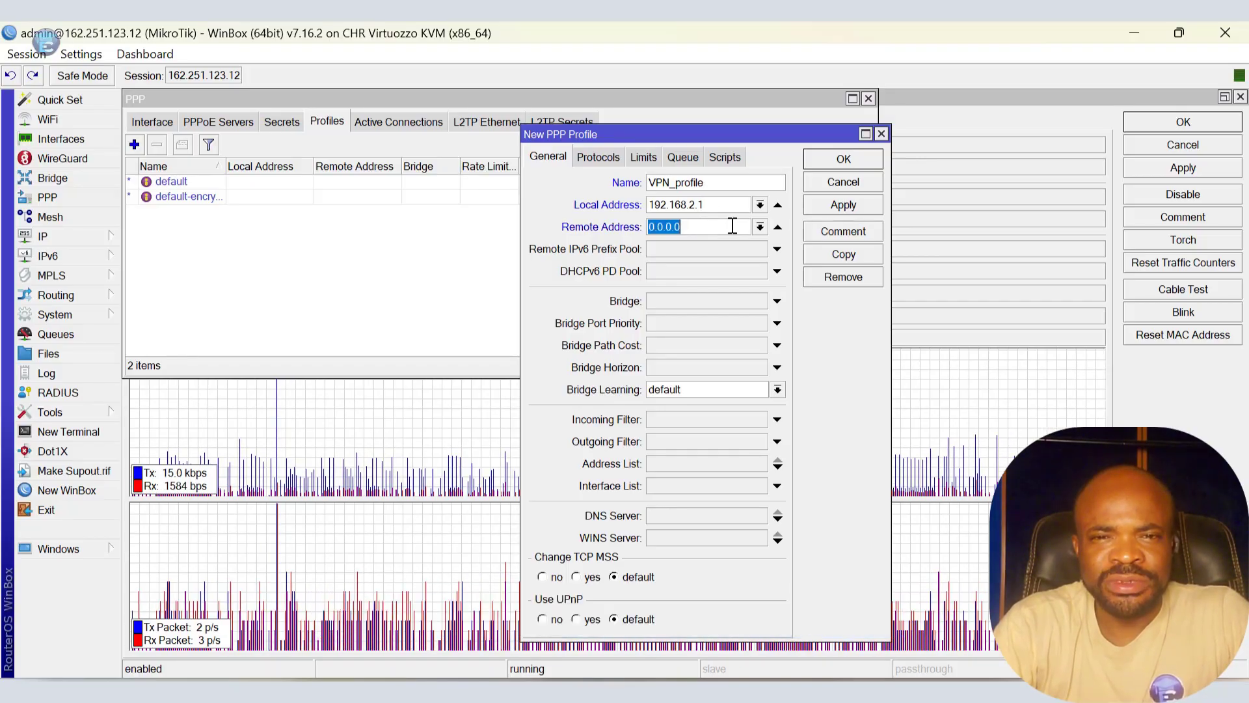
left_click(760, 227)
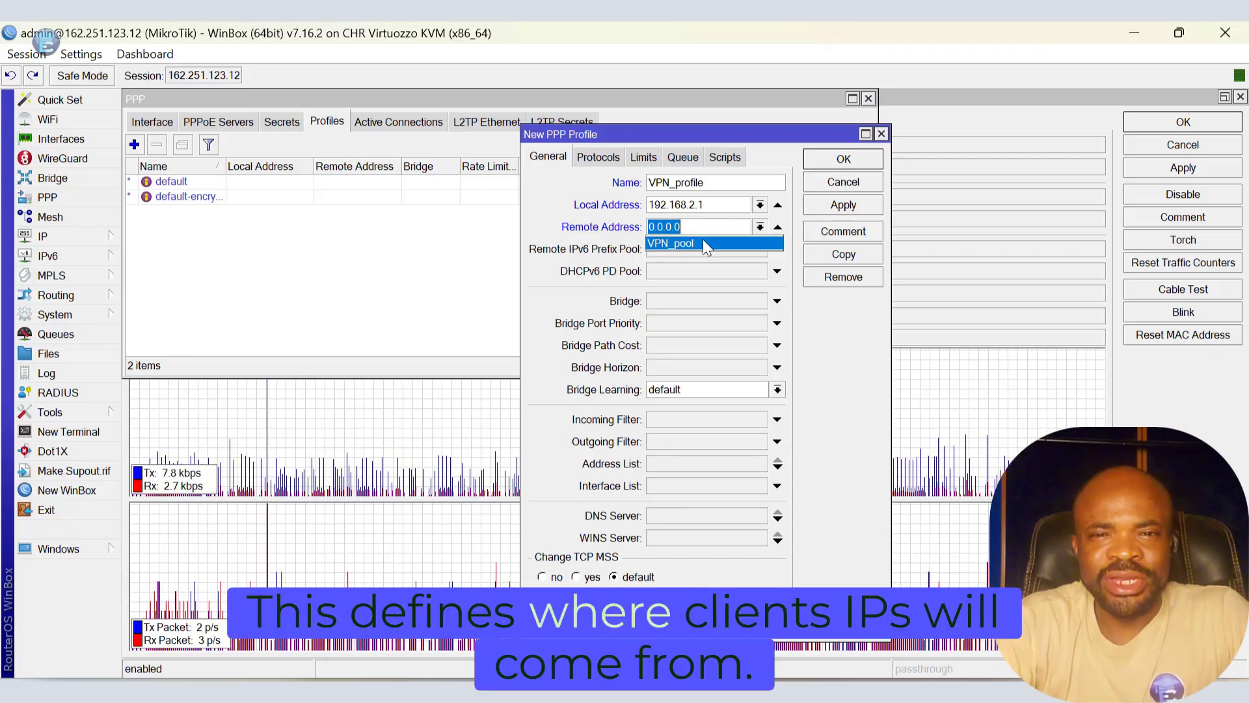
left_click(704, 242)
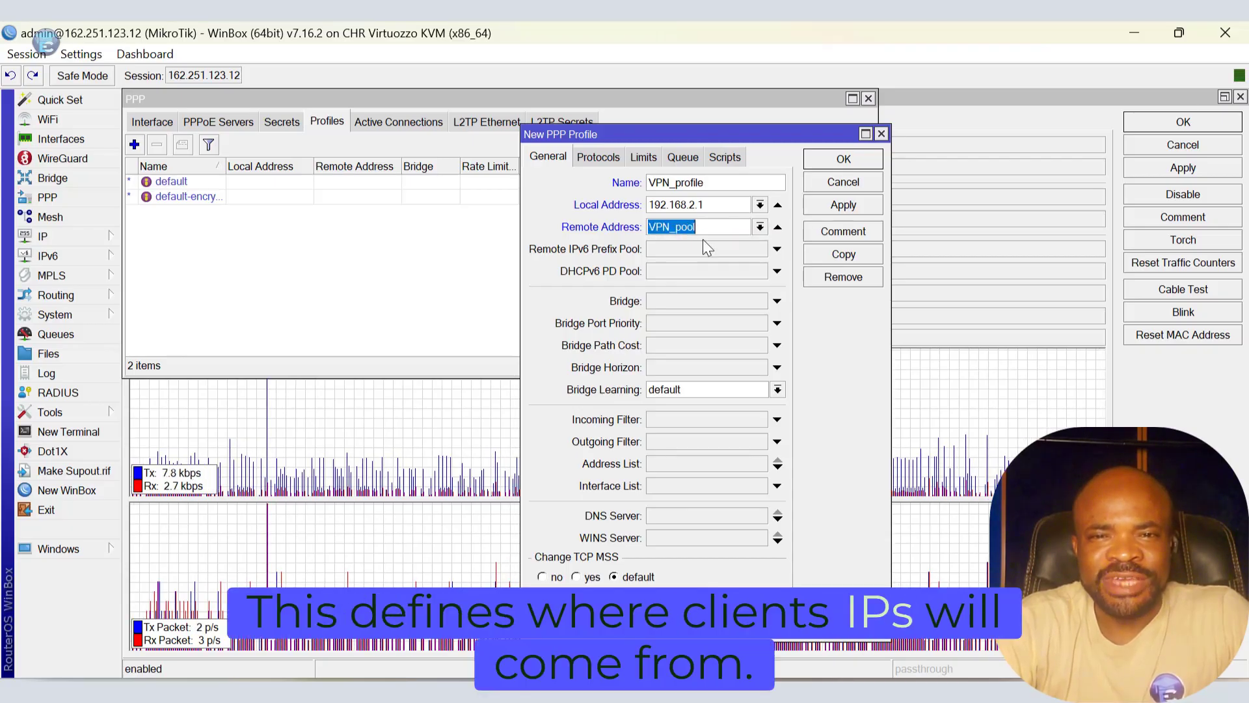
Enter DNS servers 8.8.8.8 and 8.8.4.4
left_click(680, 520)
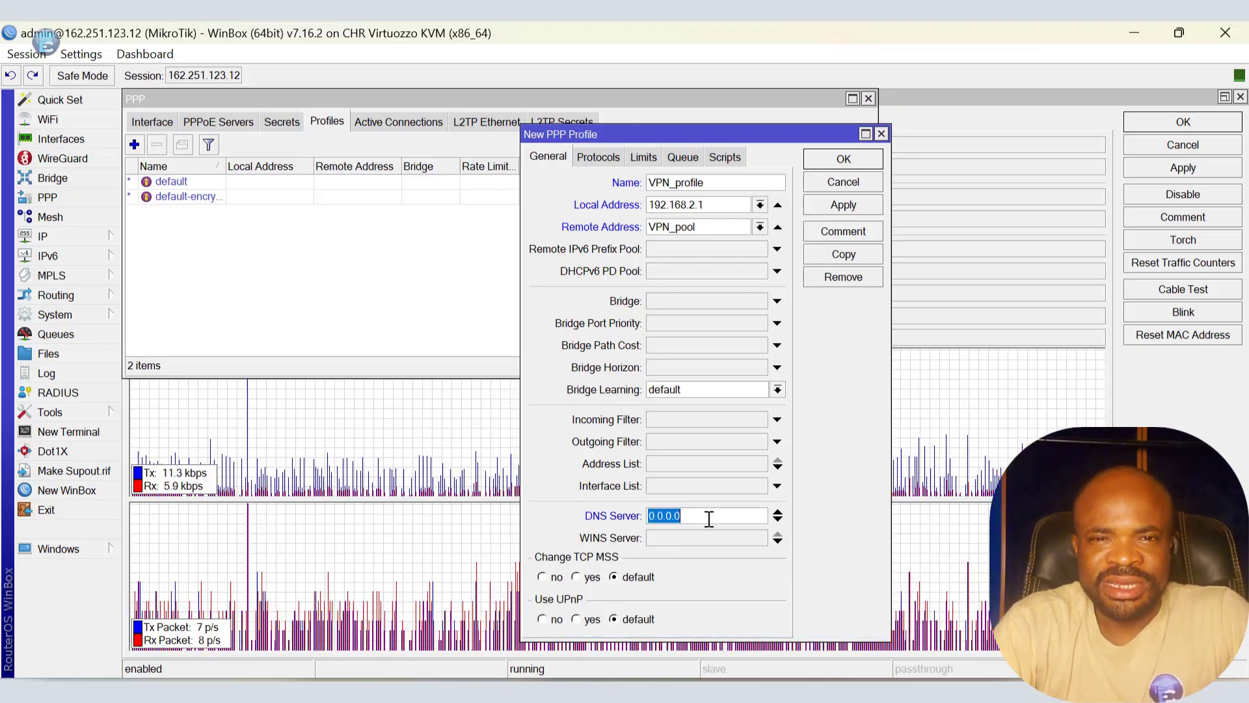
type("8.8.8.8")
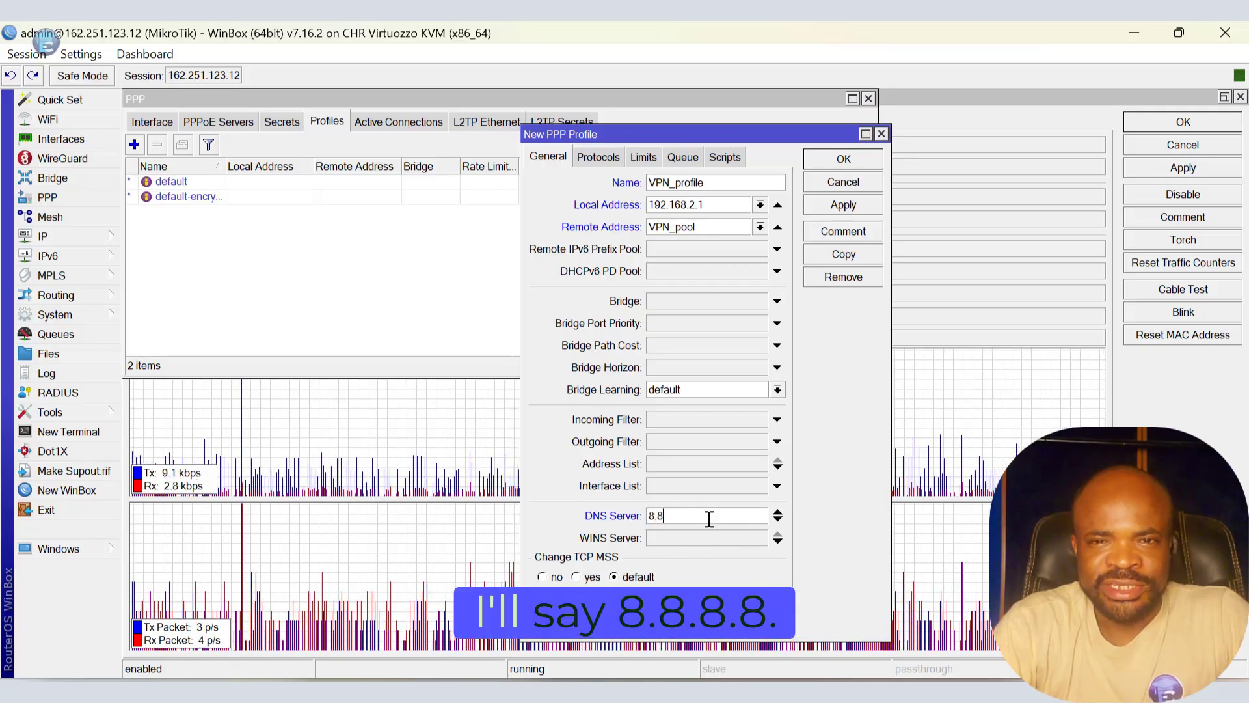
left_click(778, 520)
type("8.8.4.4")
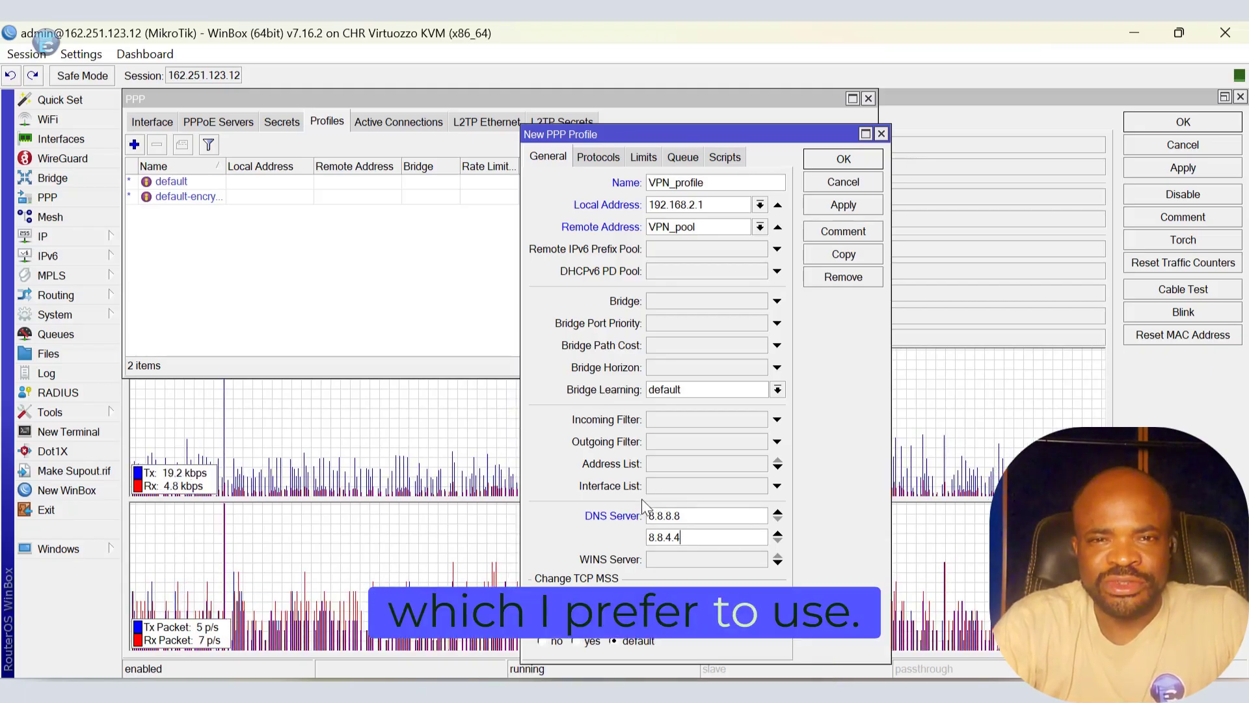
Set Use IPv6 to no in the profile's protocol settings
left_click(597, 157)
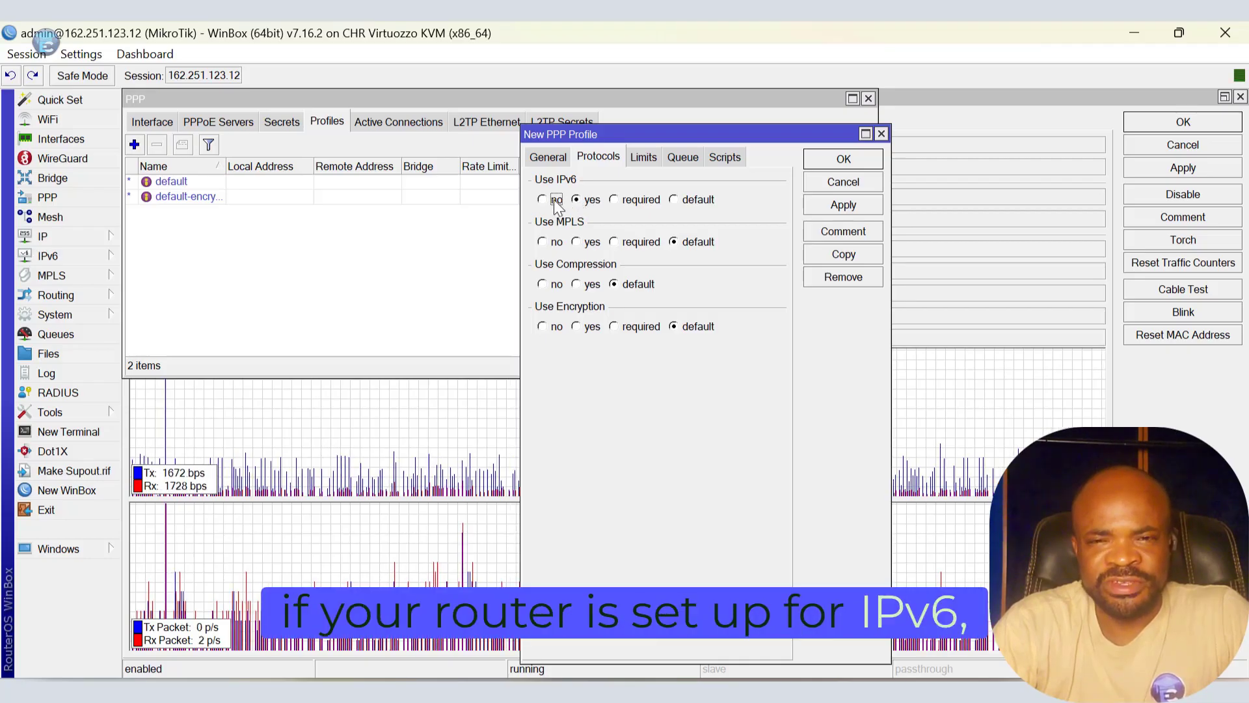
left_click(553, 199)
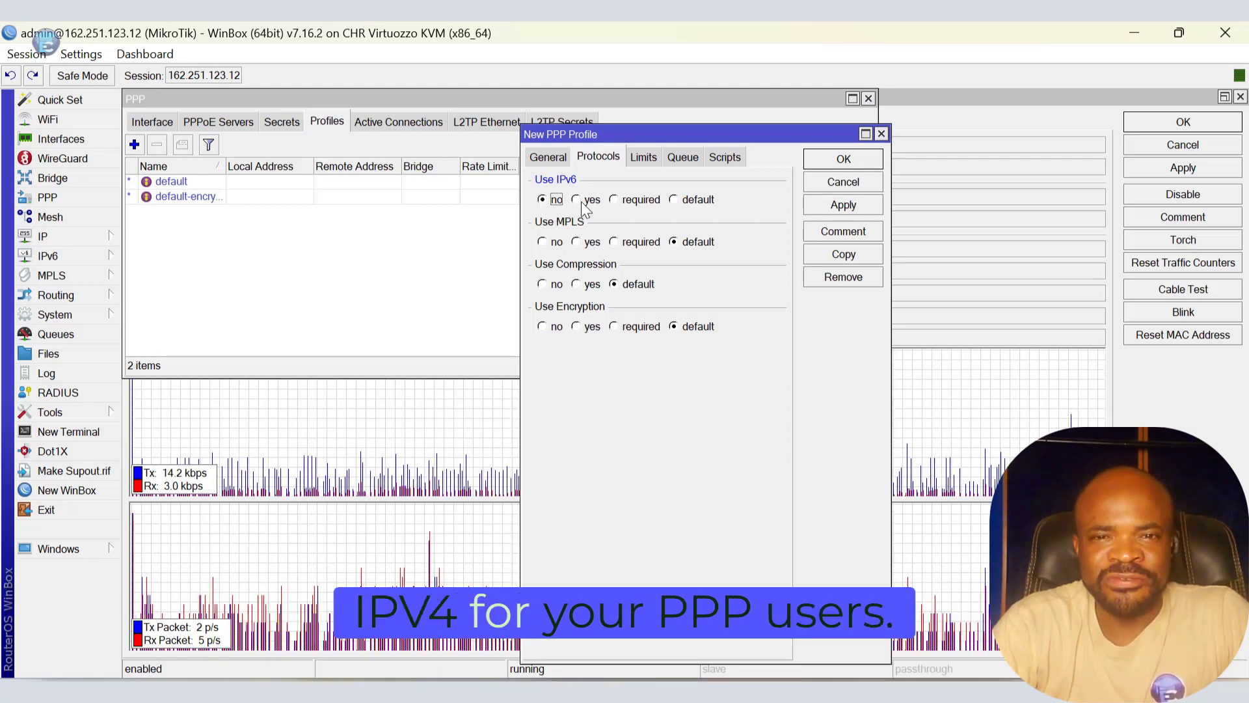
Change the profile's Use IPv6 setting back to yes
left_click(584, 201)
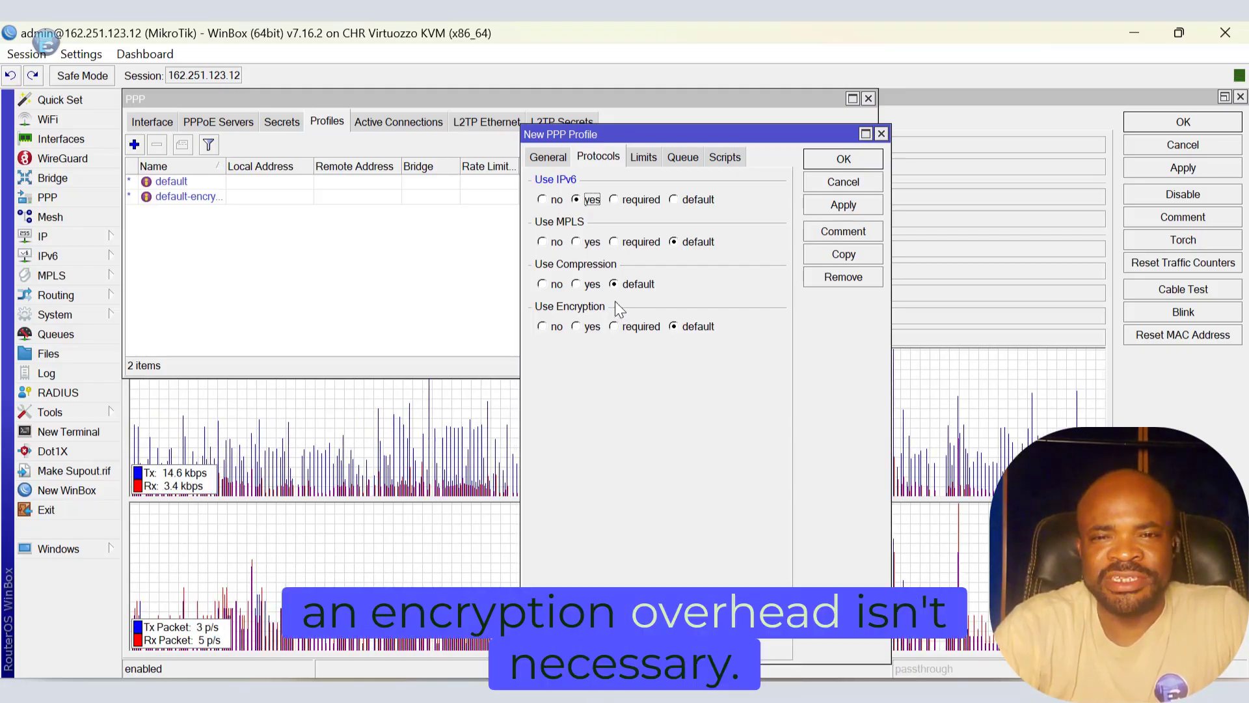
Enable Session Timeout at 00:00:00 in the profile's limits
left_click(646, 157)
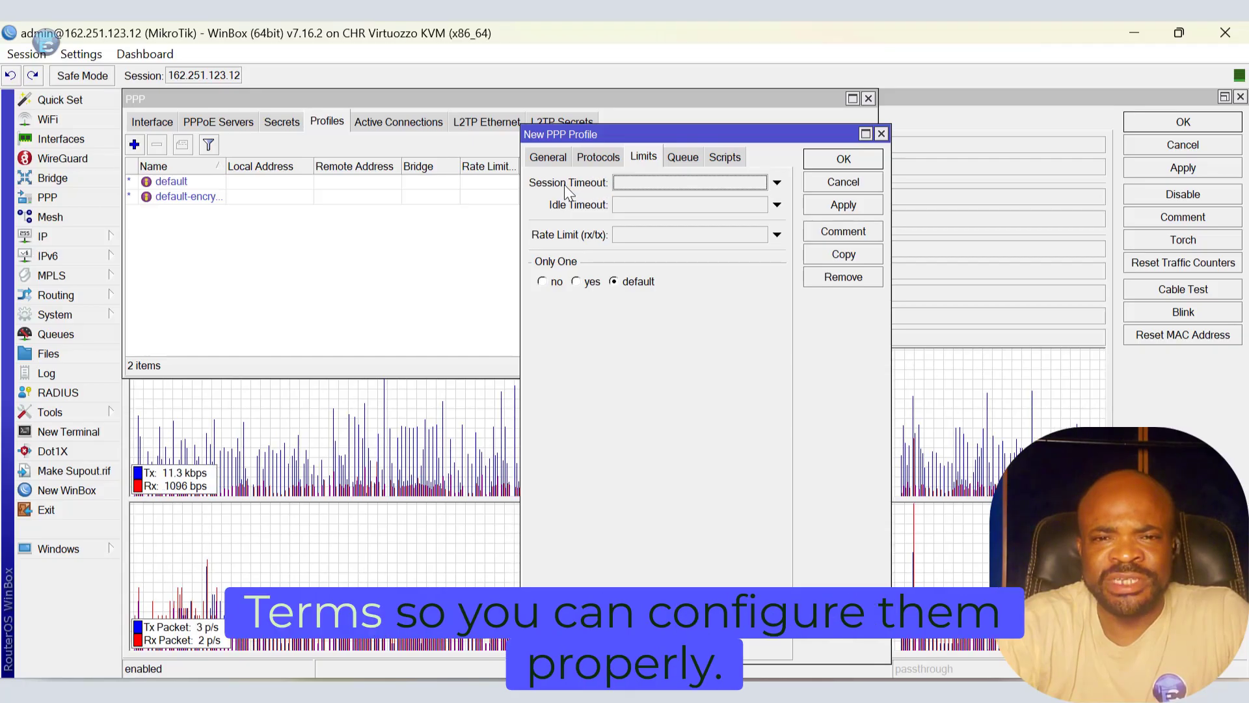
left_click(663, 183)
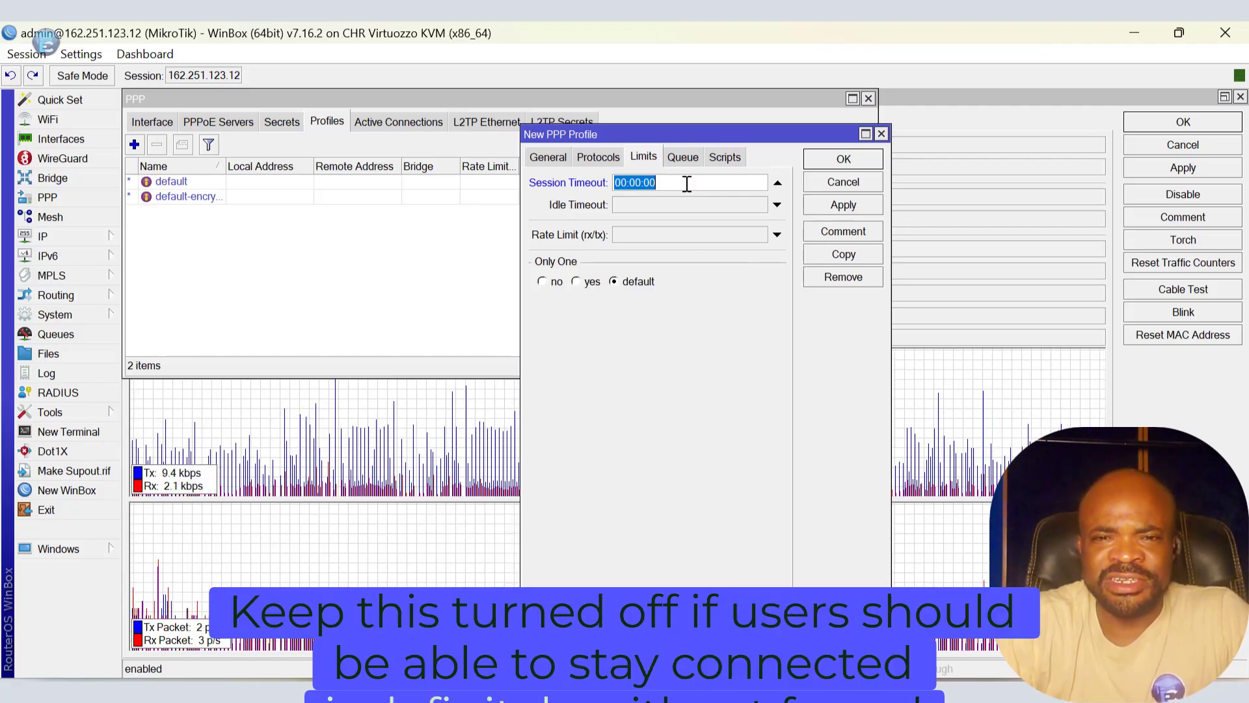
Enable Idle Timeout and point out the hours and seconds parts of Session Timeout
left_click(641, 205)
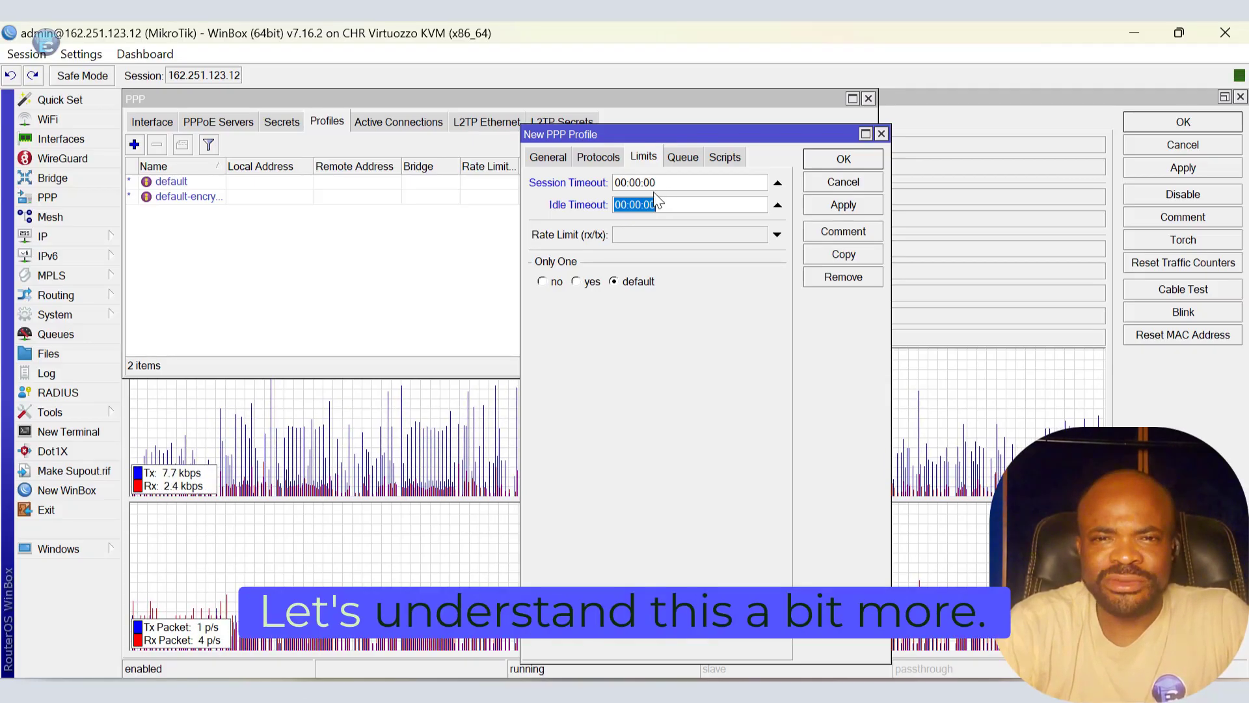
left_click(626, 182)
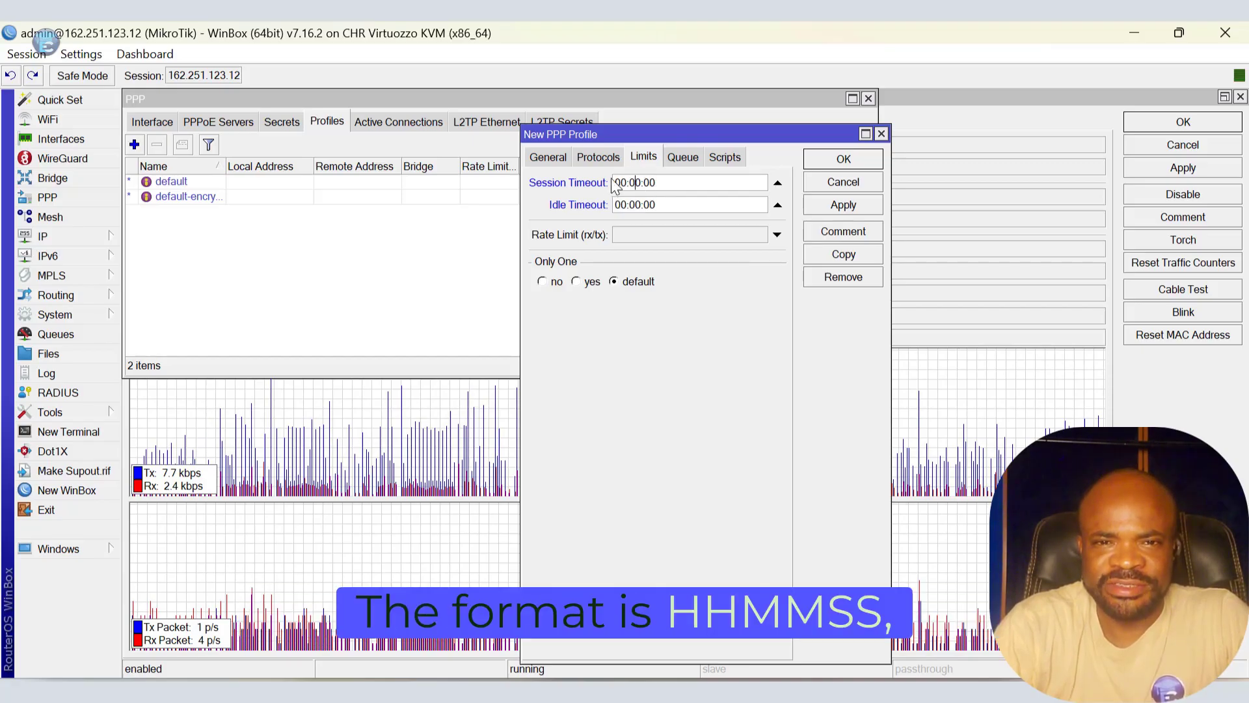
left_click_drag(620, 183, 615, 182)
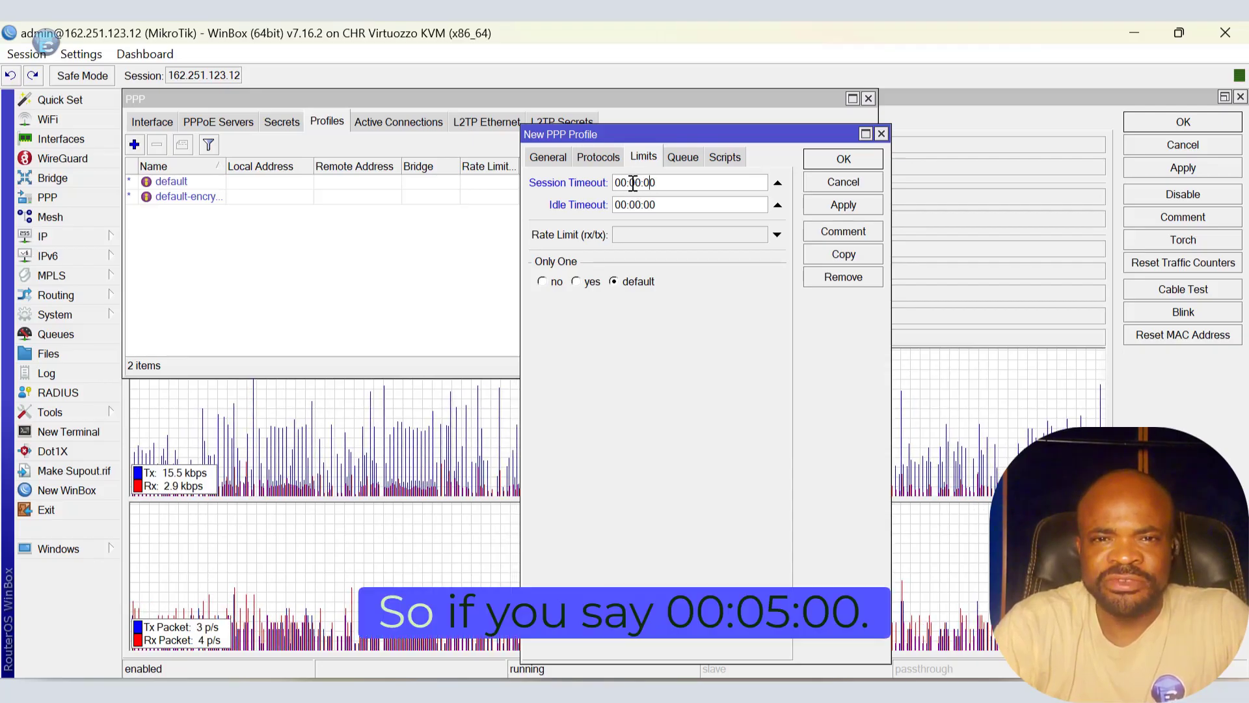
left_click(673, 180)
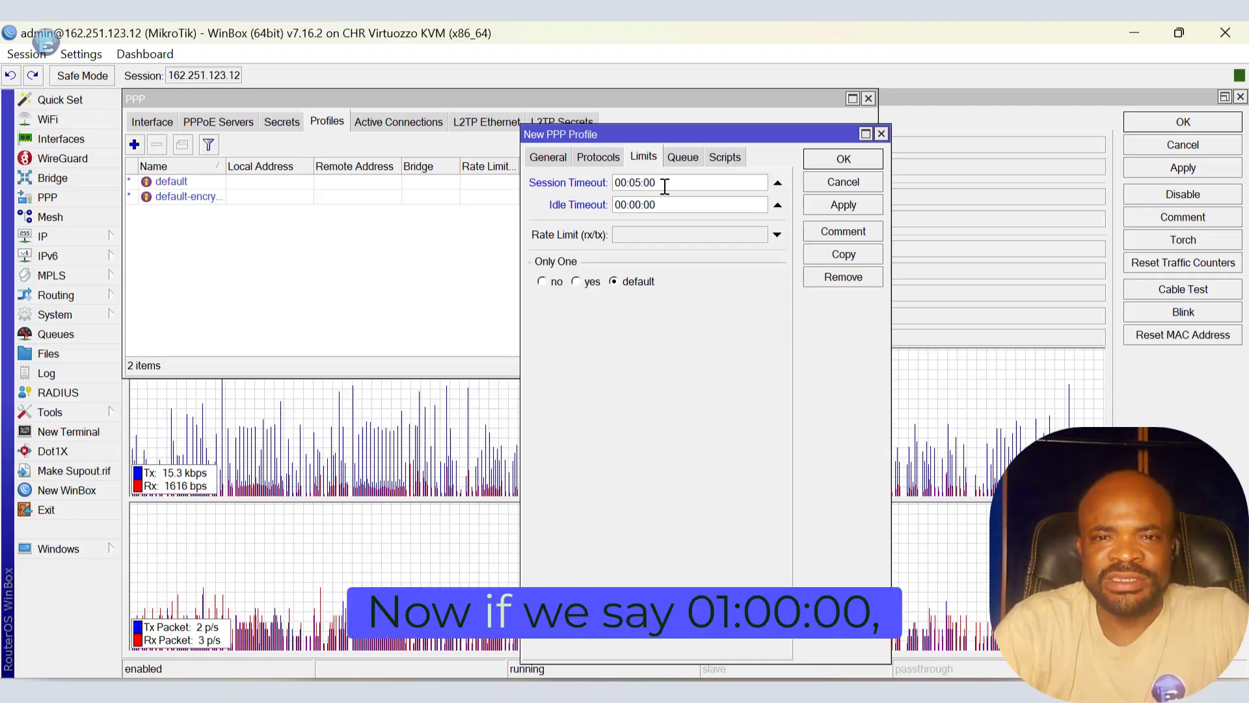
Enter 01:00:00 as Idle Timeout, then change it back to 00:00:00
triple_click(620, 205)
type("01:00:00")
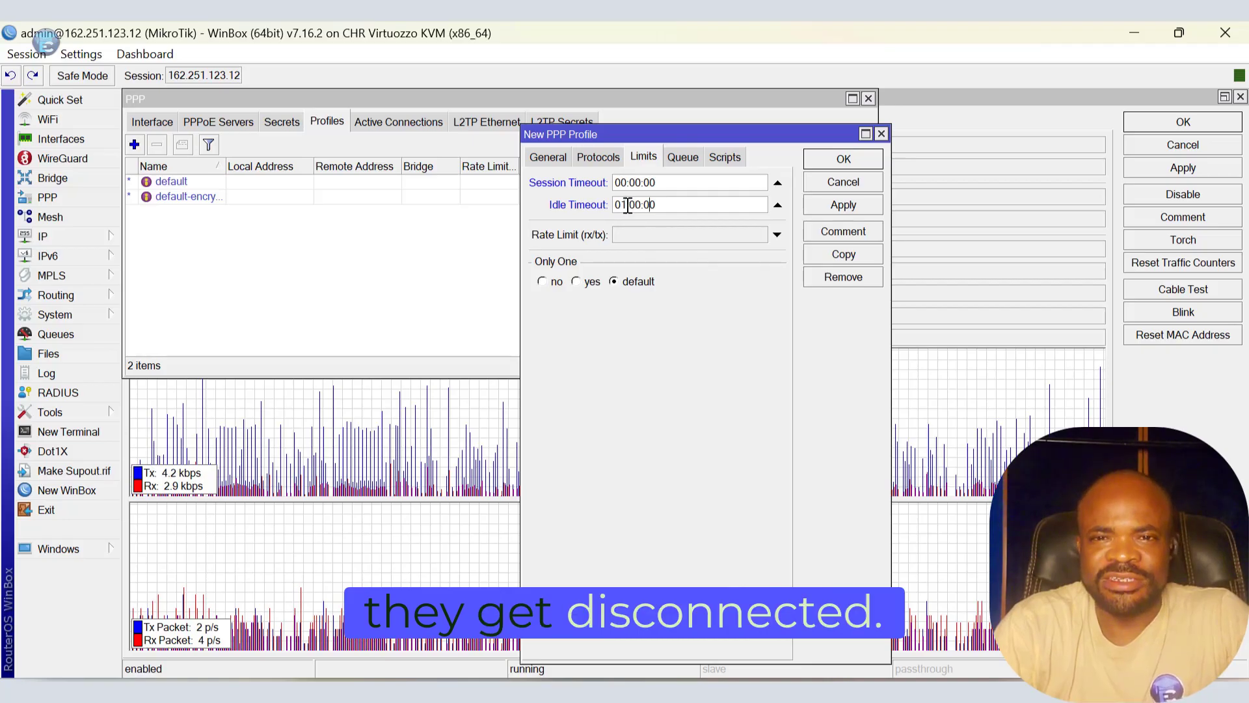
left_click(628, 206)
key("BackSpace")
type("0")
left_click_drag(669, 204, 576, 207)
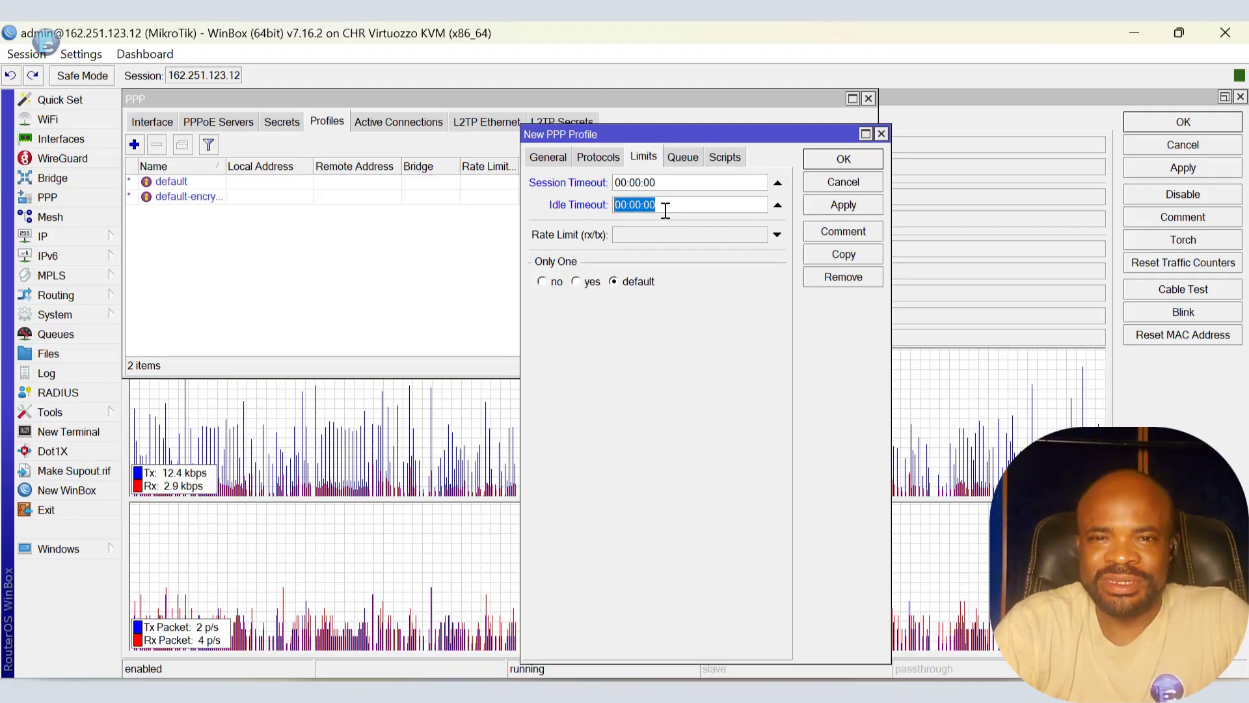
Set the profile's Rate Limit (rx/tx) to 10M/10M, replacing the initial 10M/5M
left_click(639, 235)
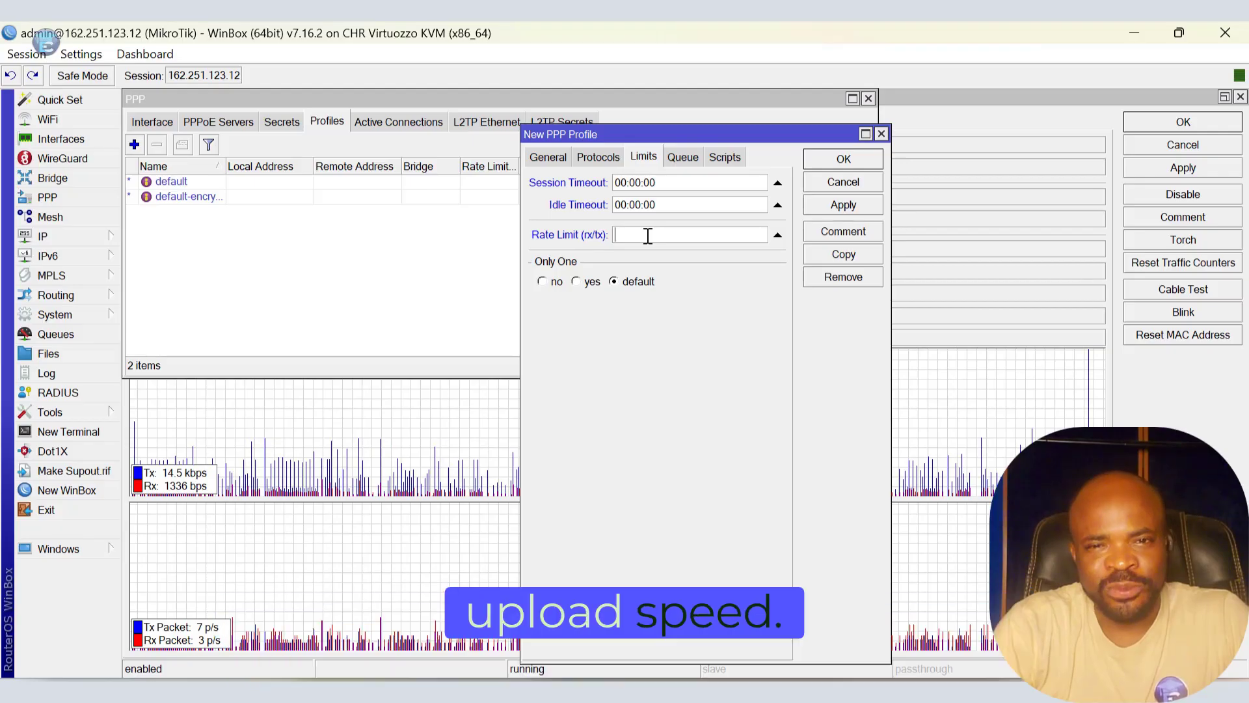
type("10M")
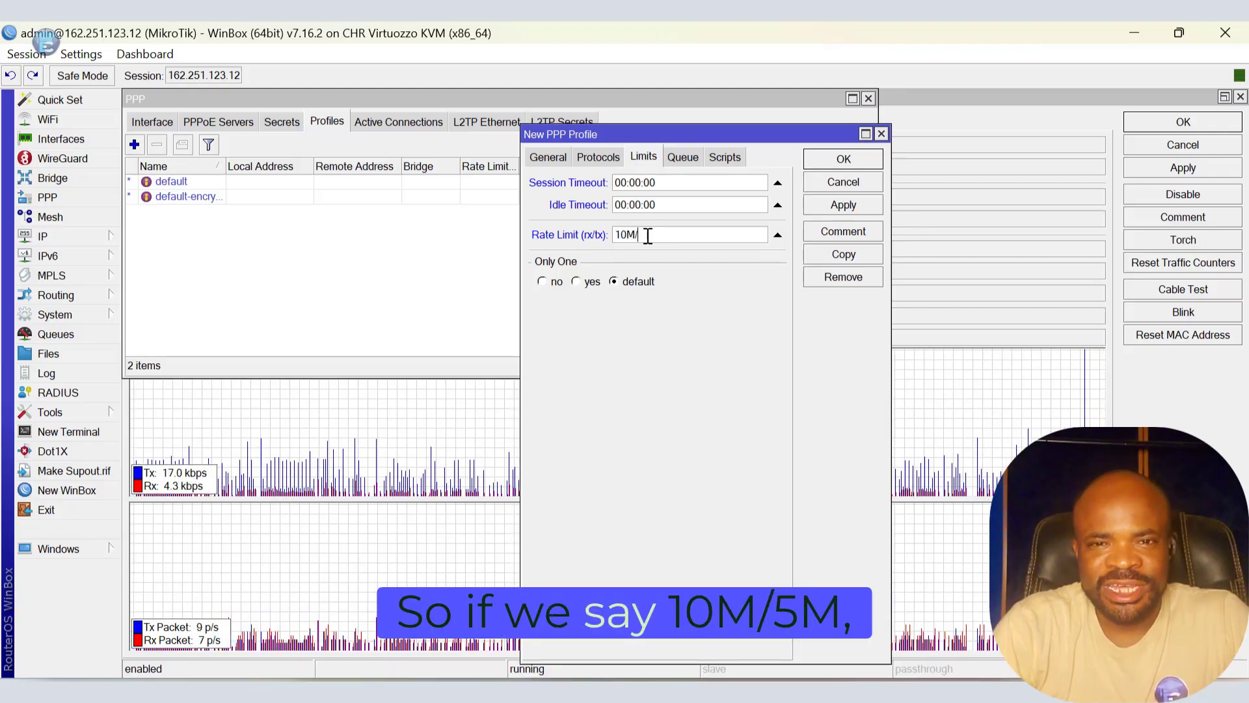
type("/5M")
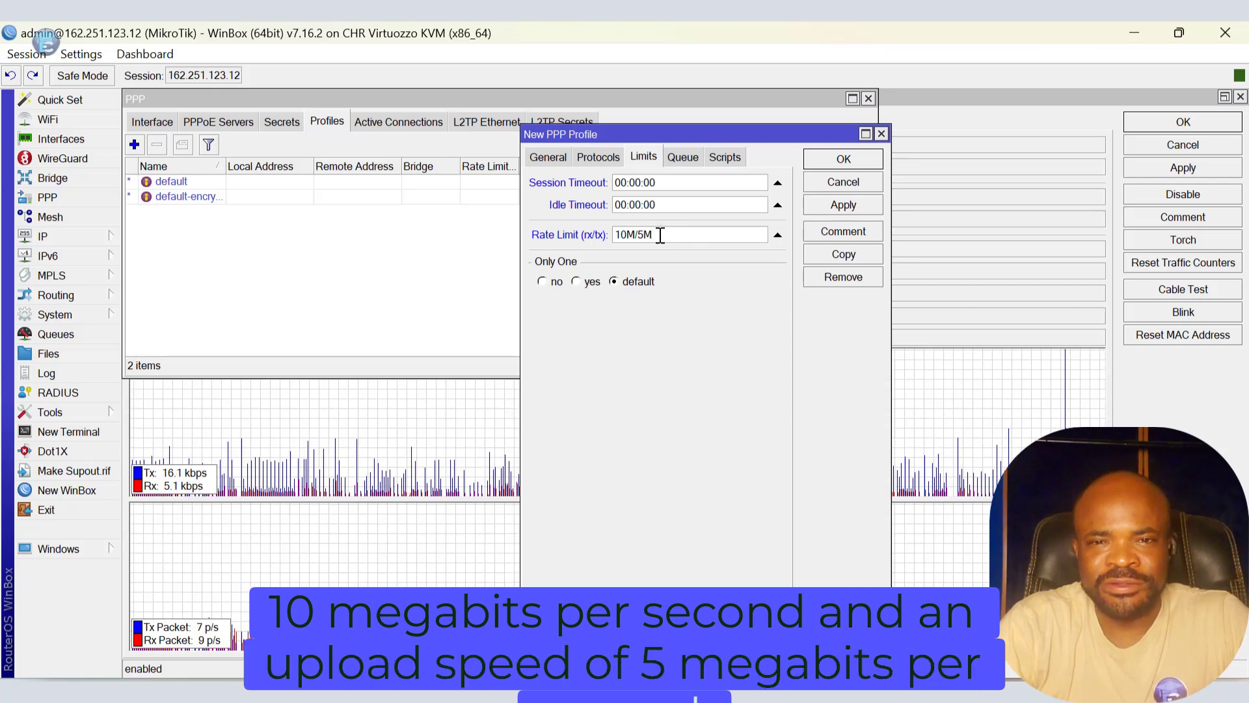
key("BackSpace")
key("BackSpace")
type("10M")
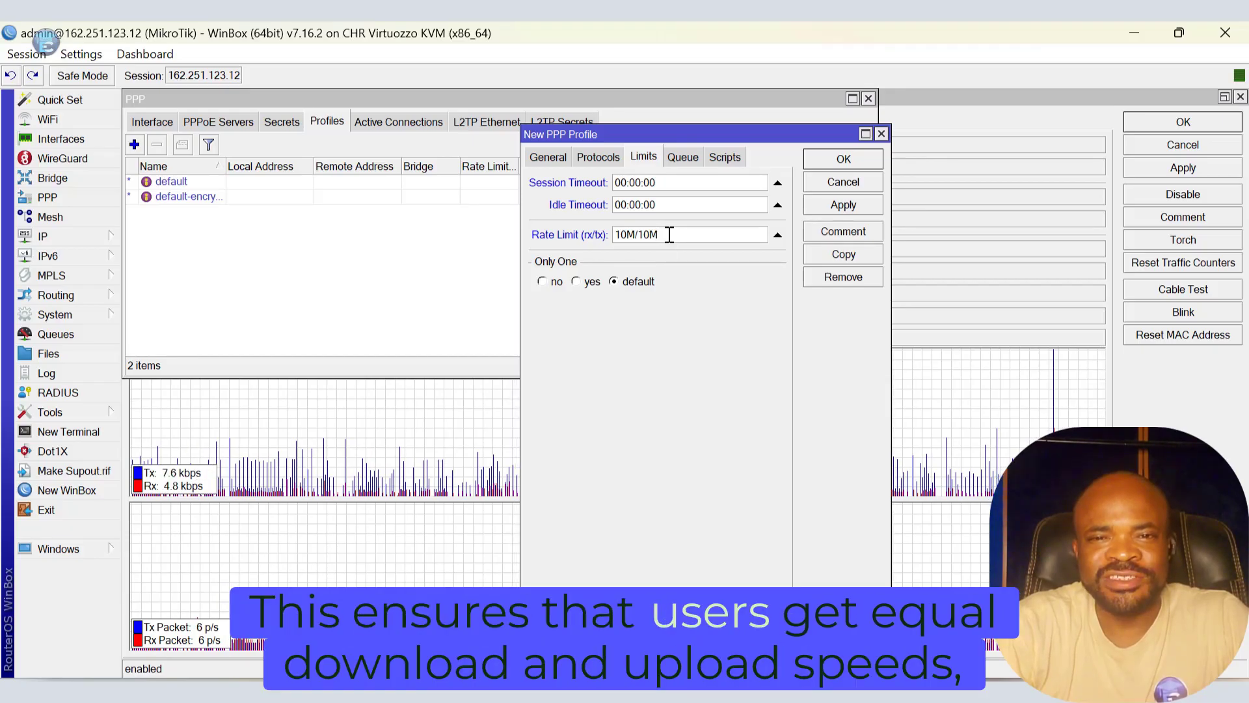
double_click(677, 235)
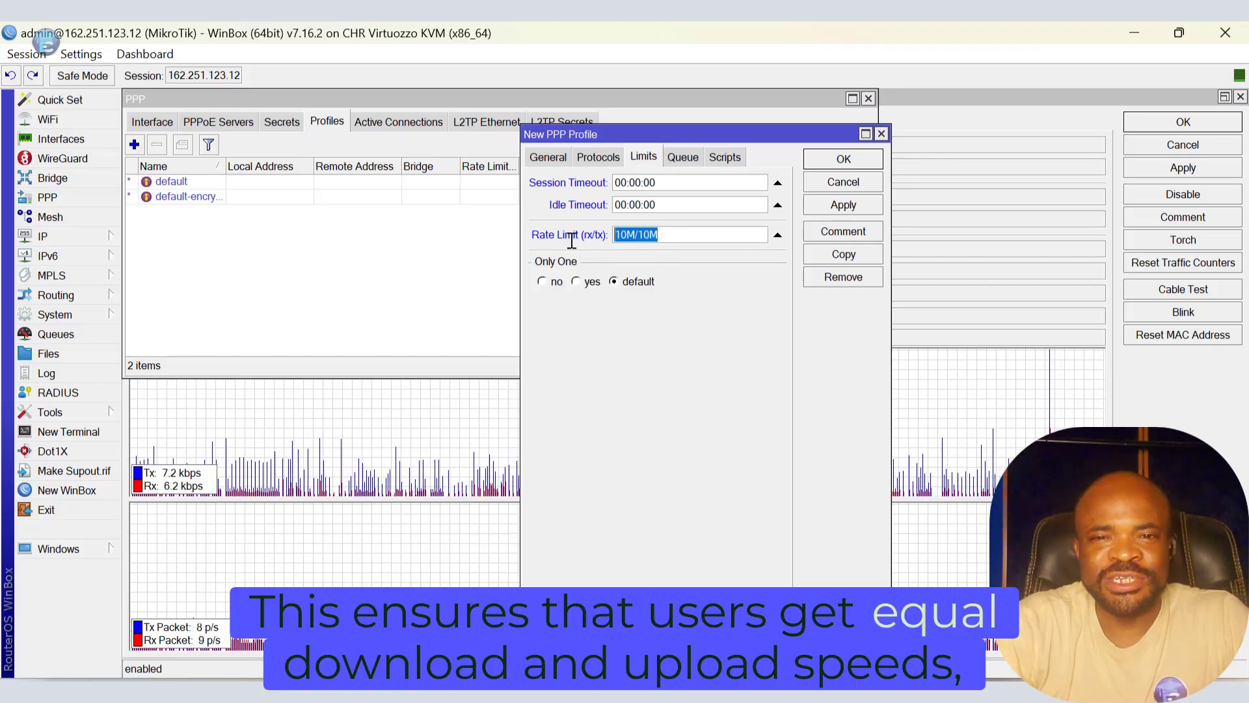
Deselect the 10M/10M Rate Limit value in the profile's Limits settings
left_click(678, 235)
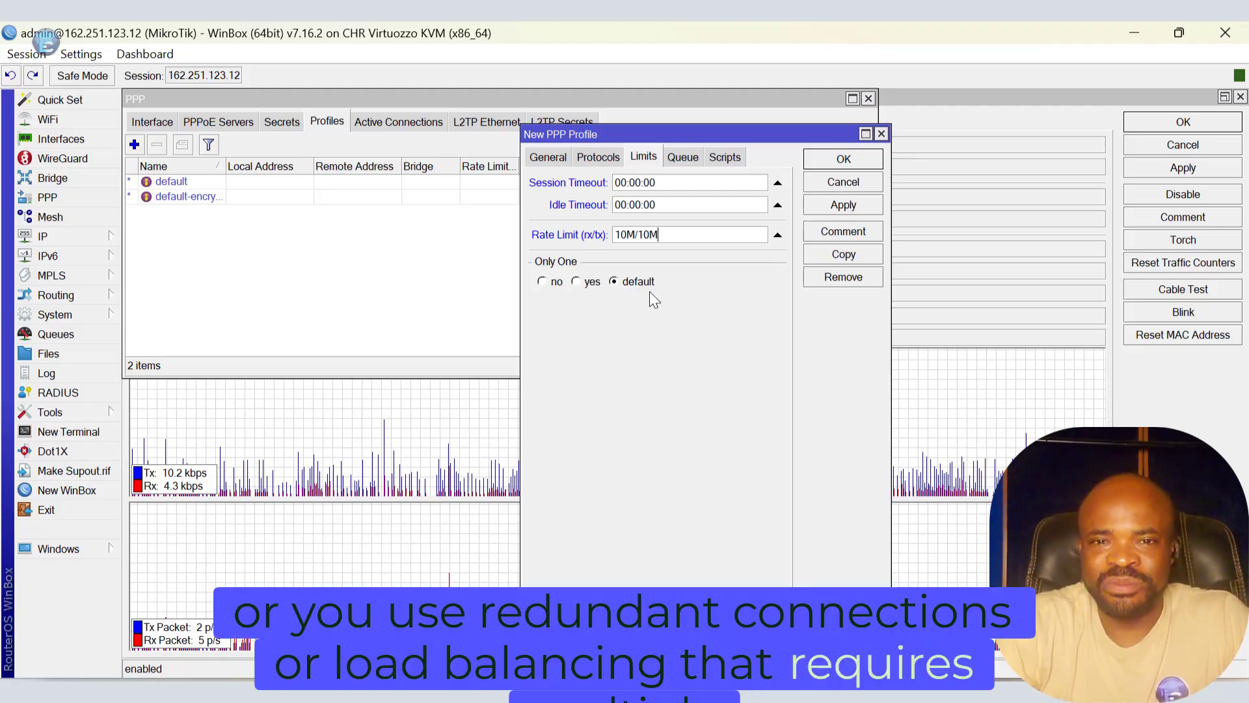
left_click(685, 156)
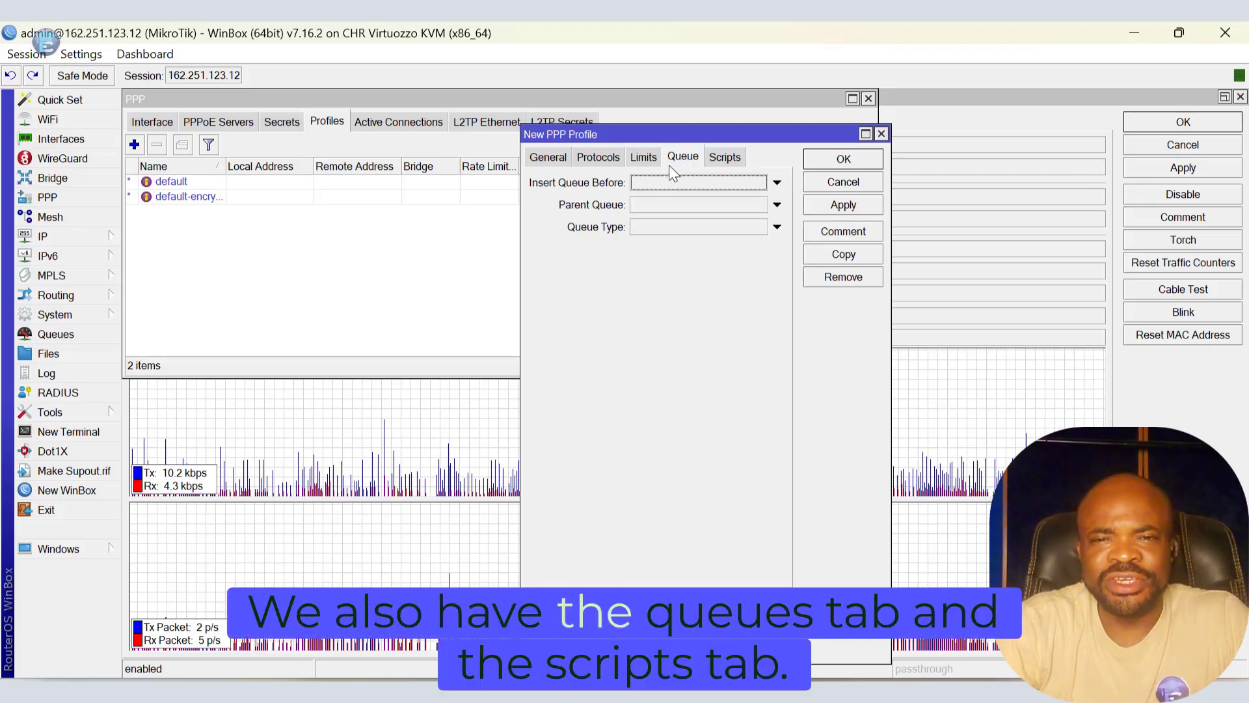
left_click(726, 157)
left_click(684, 156)
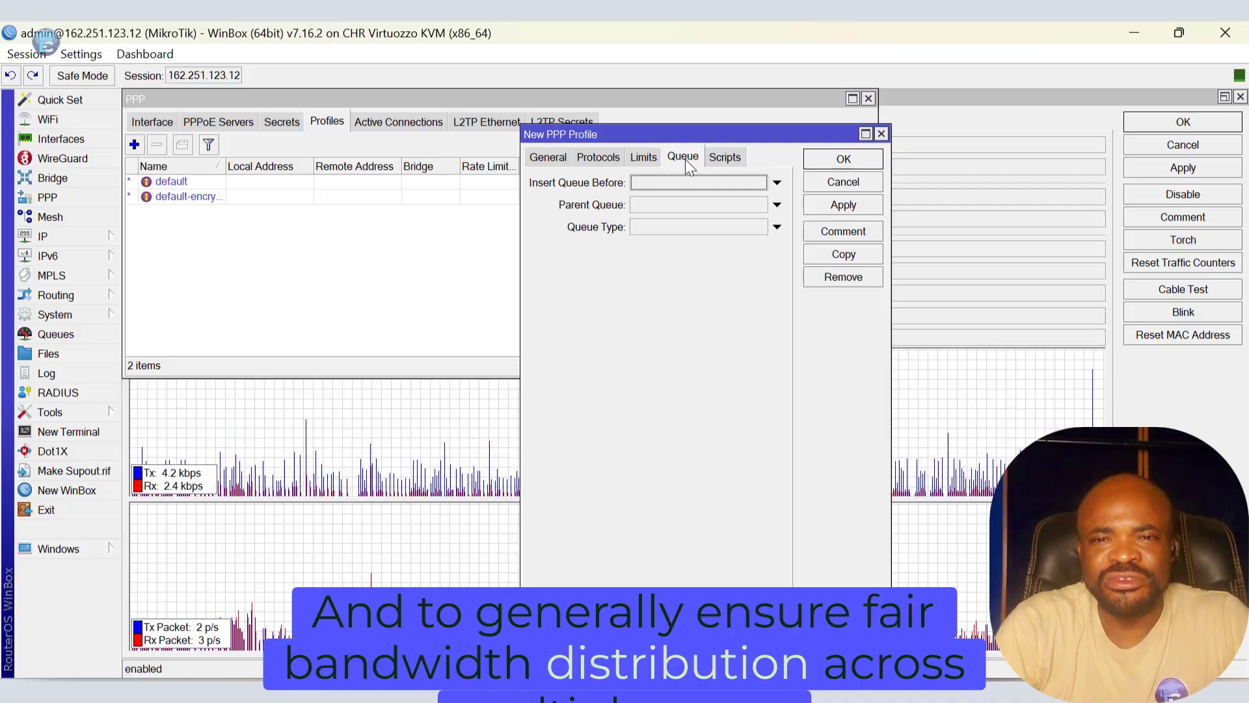
Show the profile's Scripts settings, leaving the On Up and On Down scripts empty
left_click(724, 158)
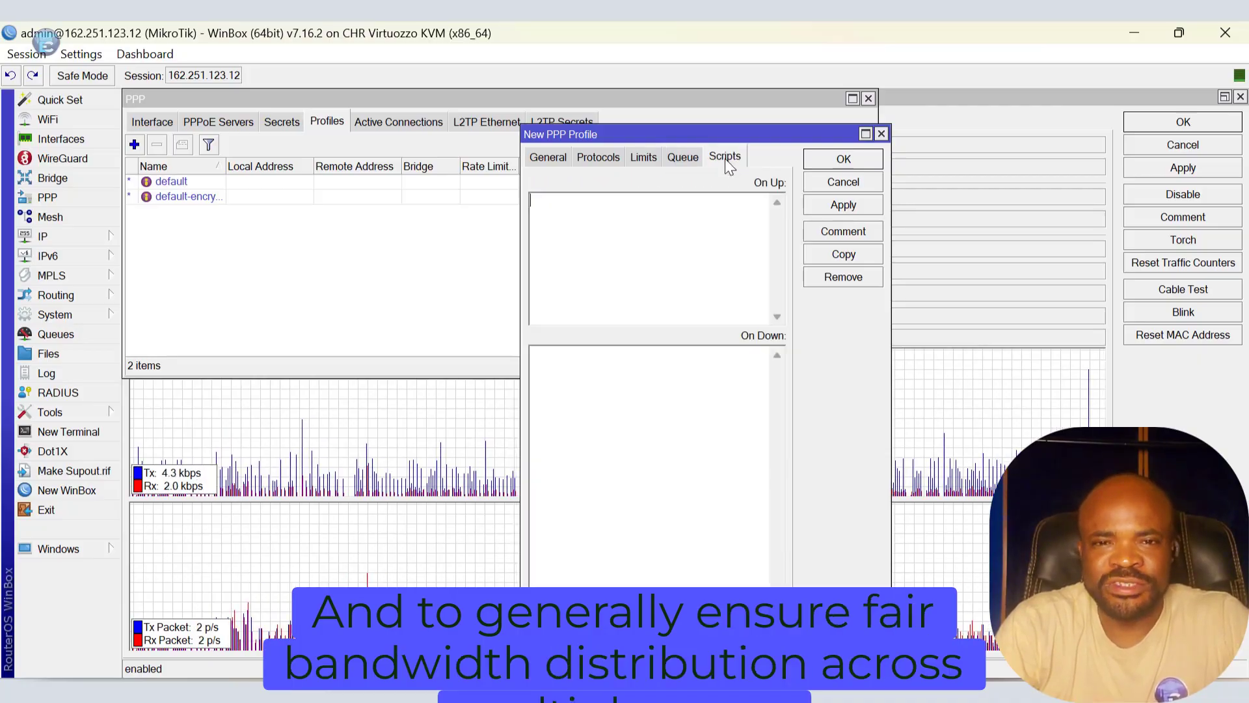
left_click(662, 226)
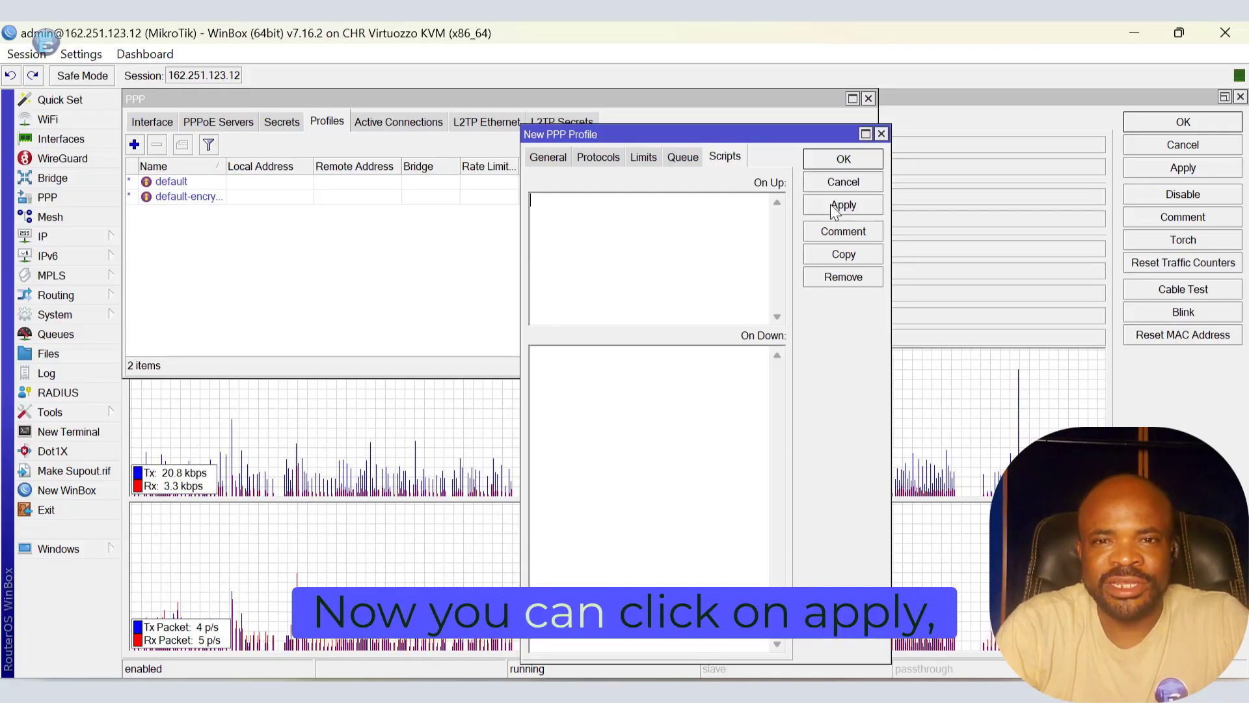
Save VPN_profile, close its settings, and switch to the empty PPP Secrets list
left_click(844, 204)
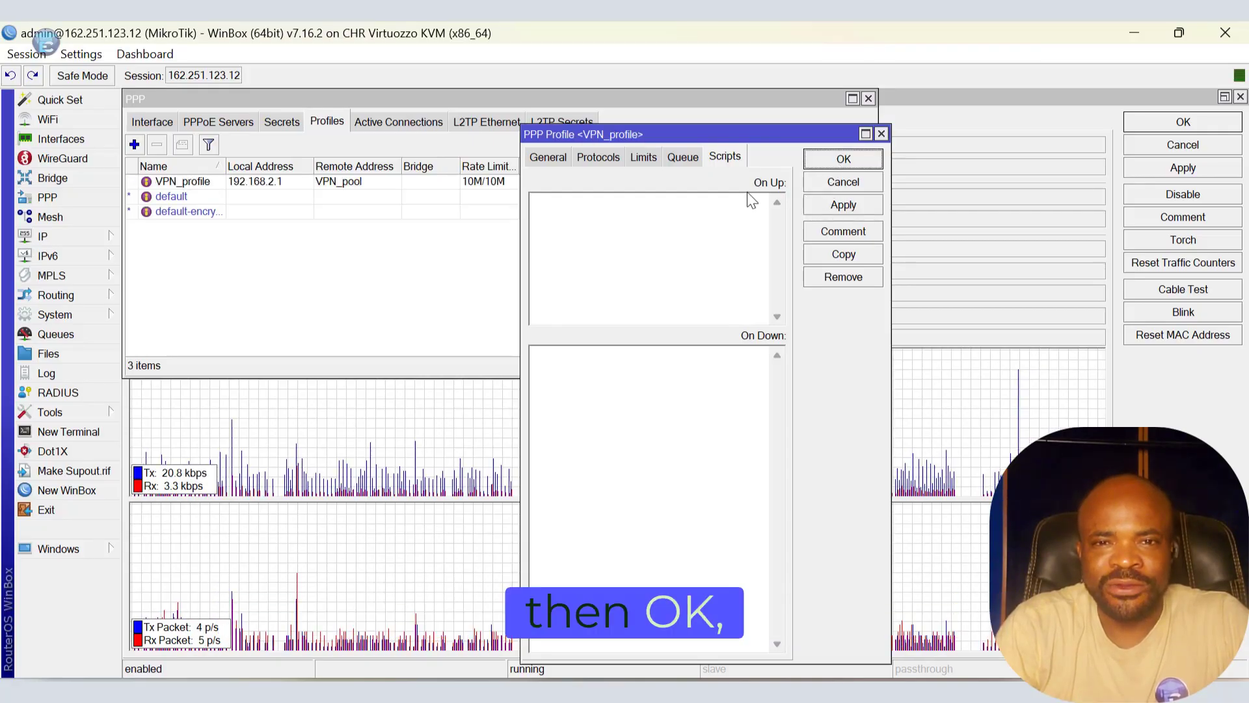
left_click(839, 160)
left_click(294, 183)
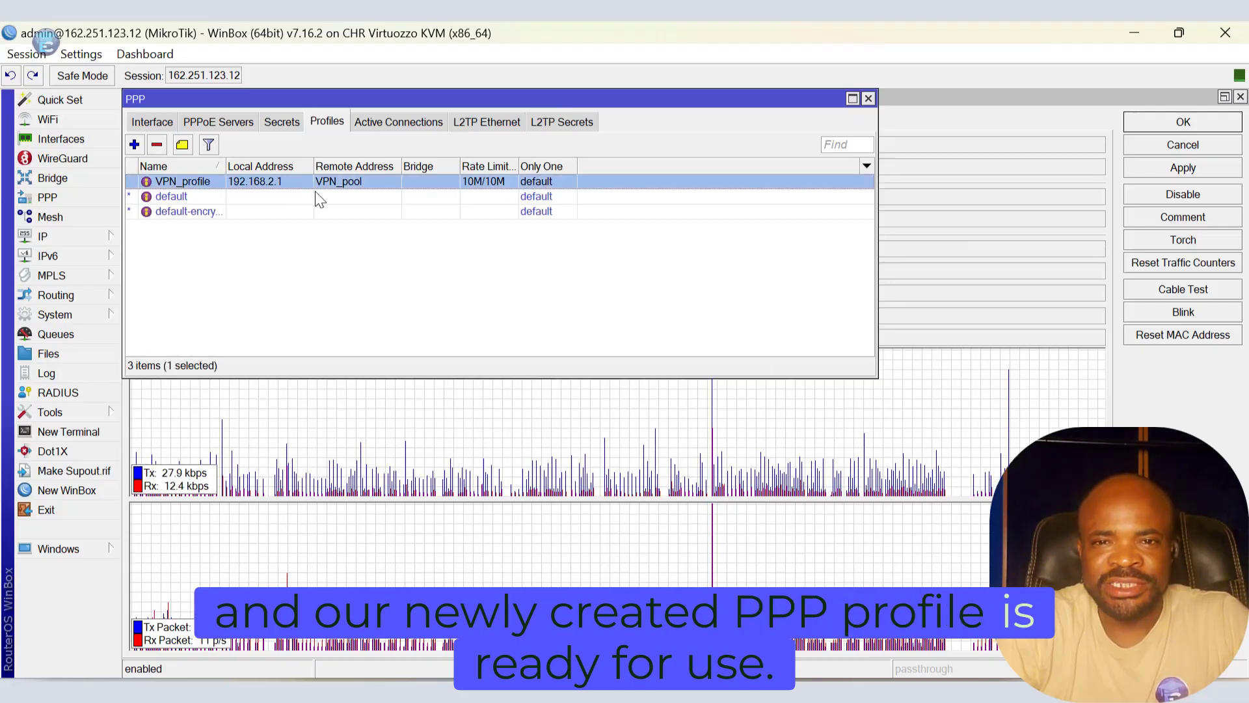
left_click(283, 121)
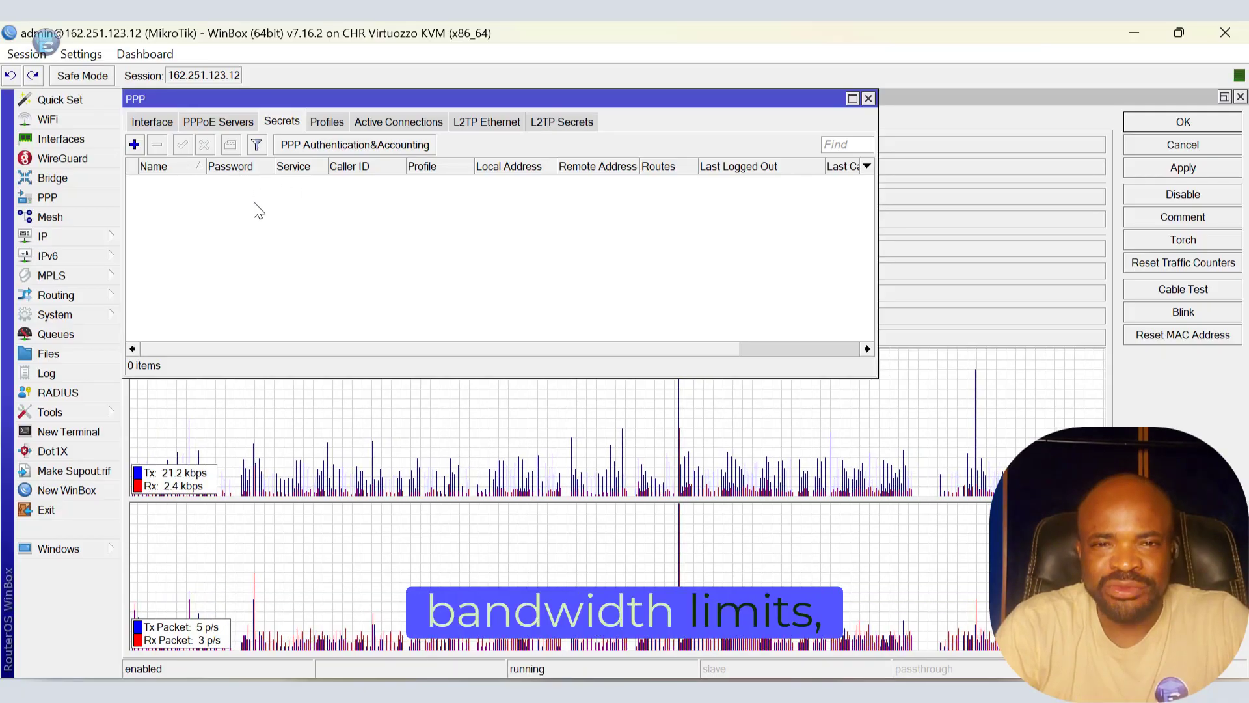
Add a new PPP secret named vpnuser_1 and enter its password
left_click(135, 144)
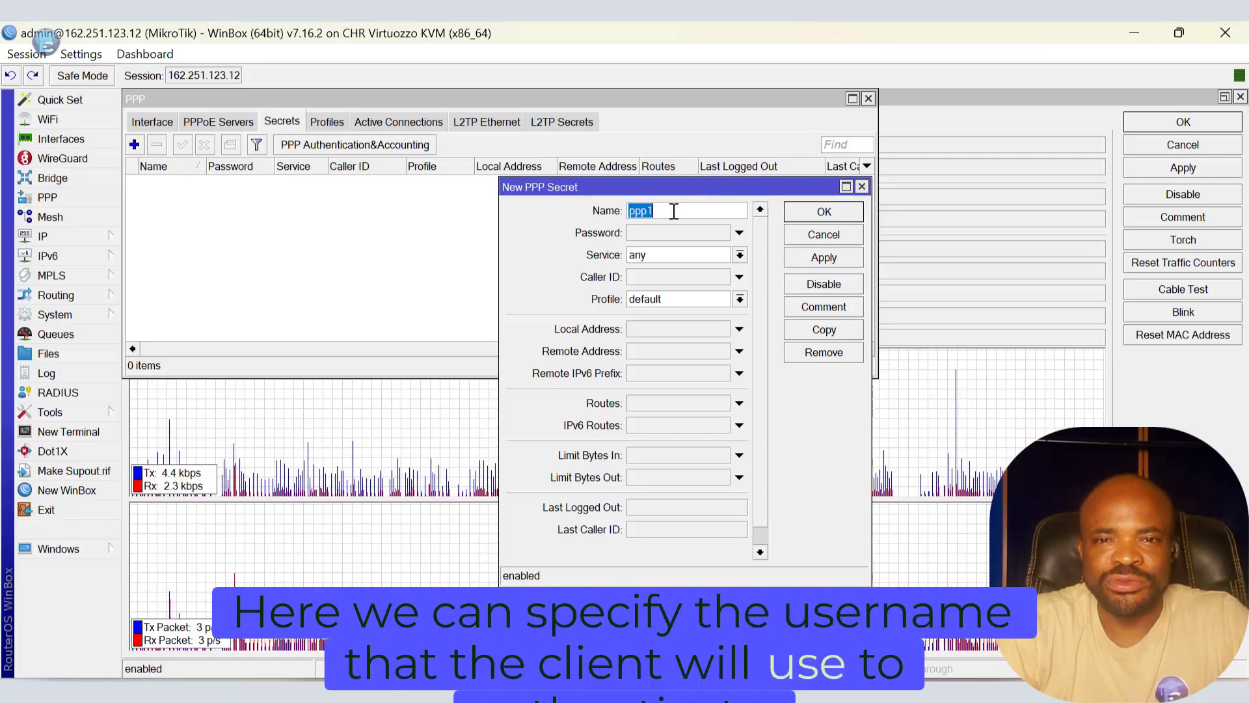
type("pn")
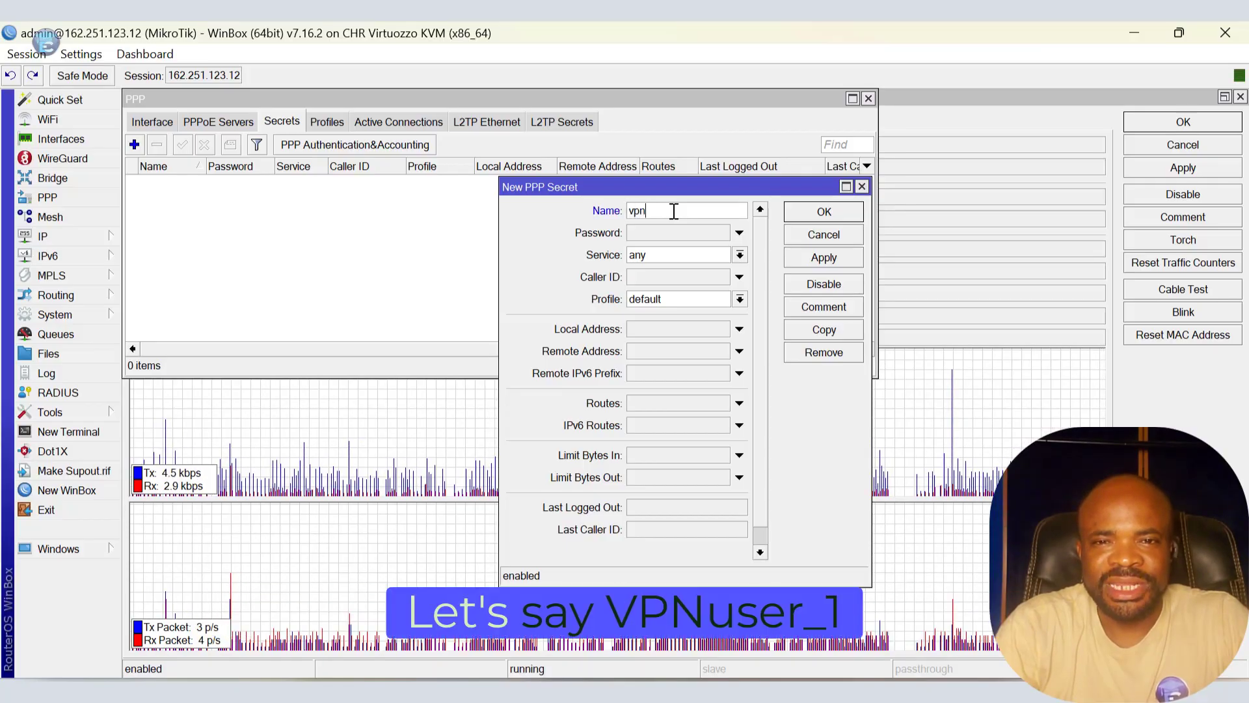
type("user_1")
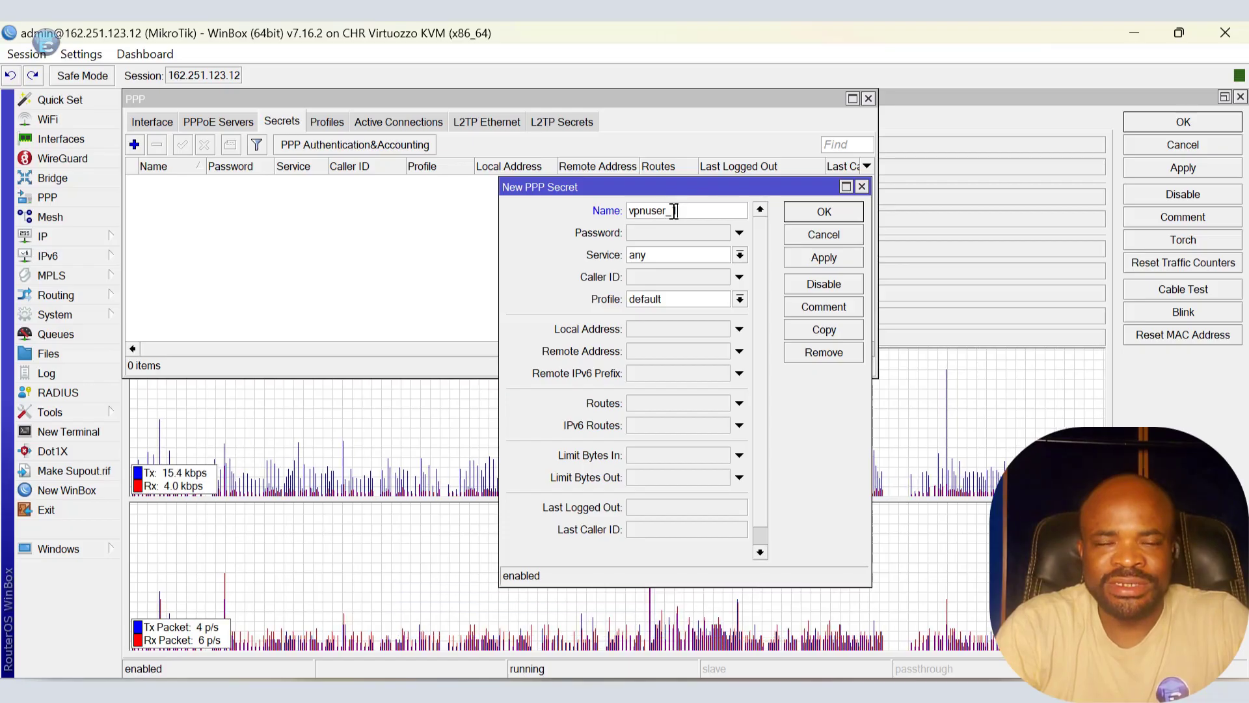
left_click(665, 232)
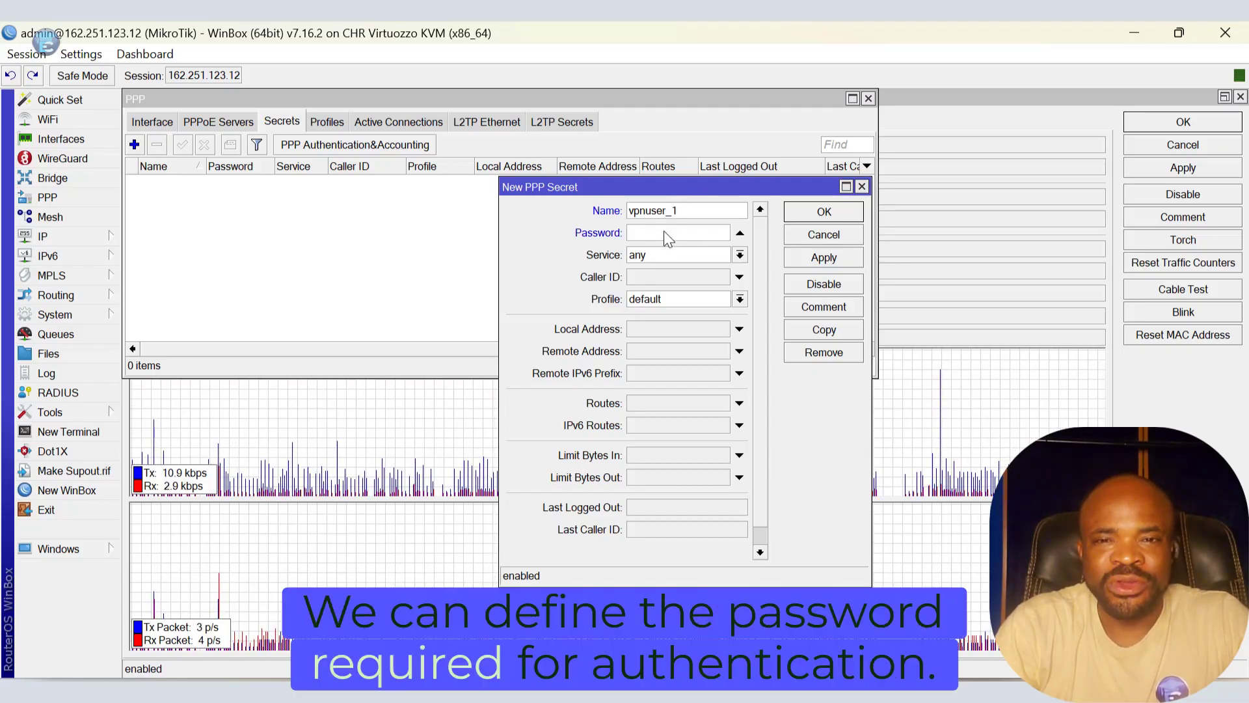
type("*******")
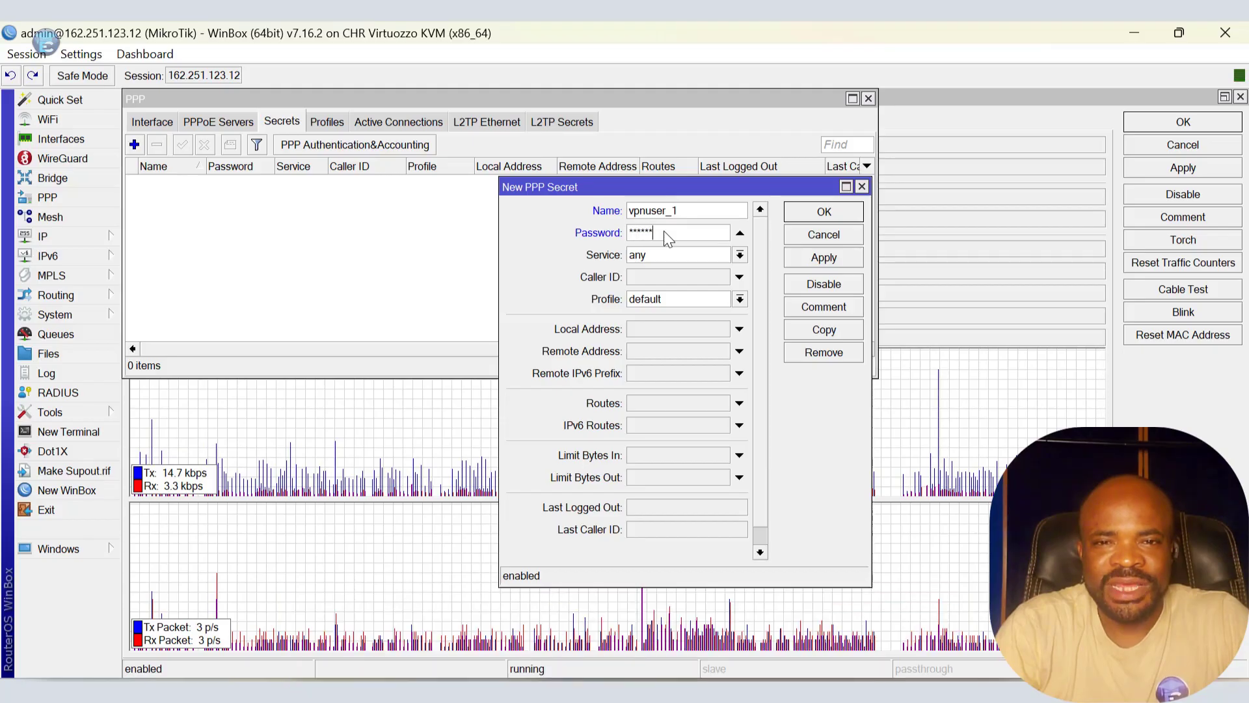
type("*")
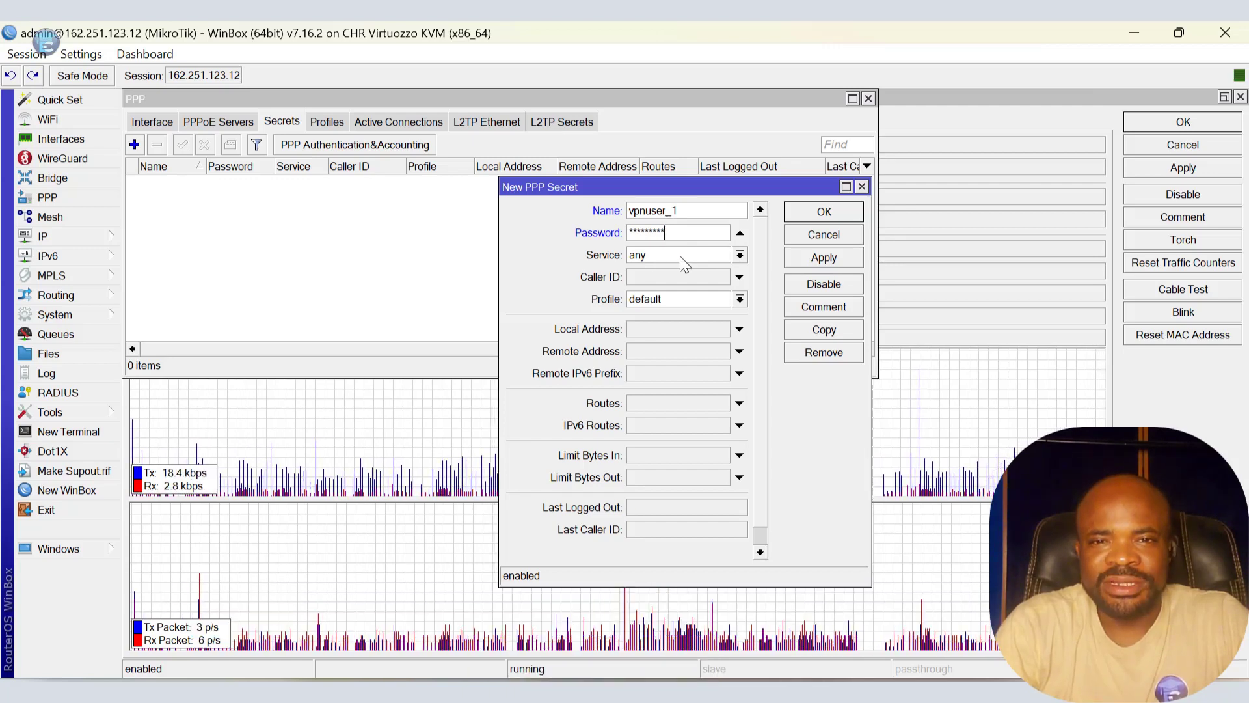
left_click(683, 255)
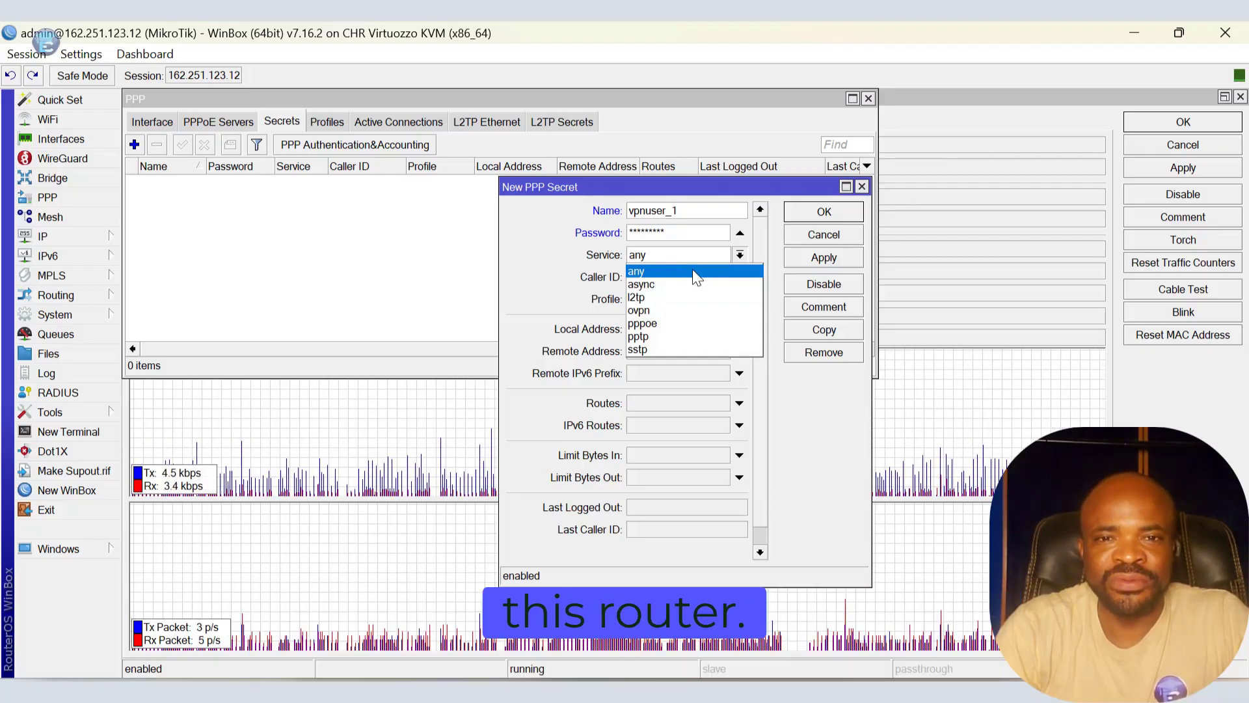
left_click(696, 277)
left_click(640, 276)
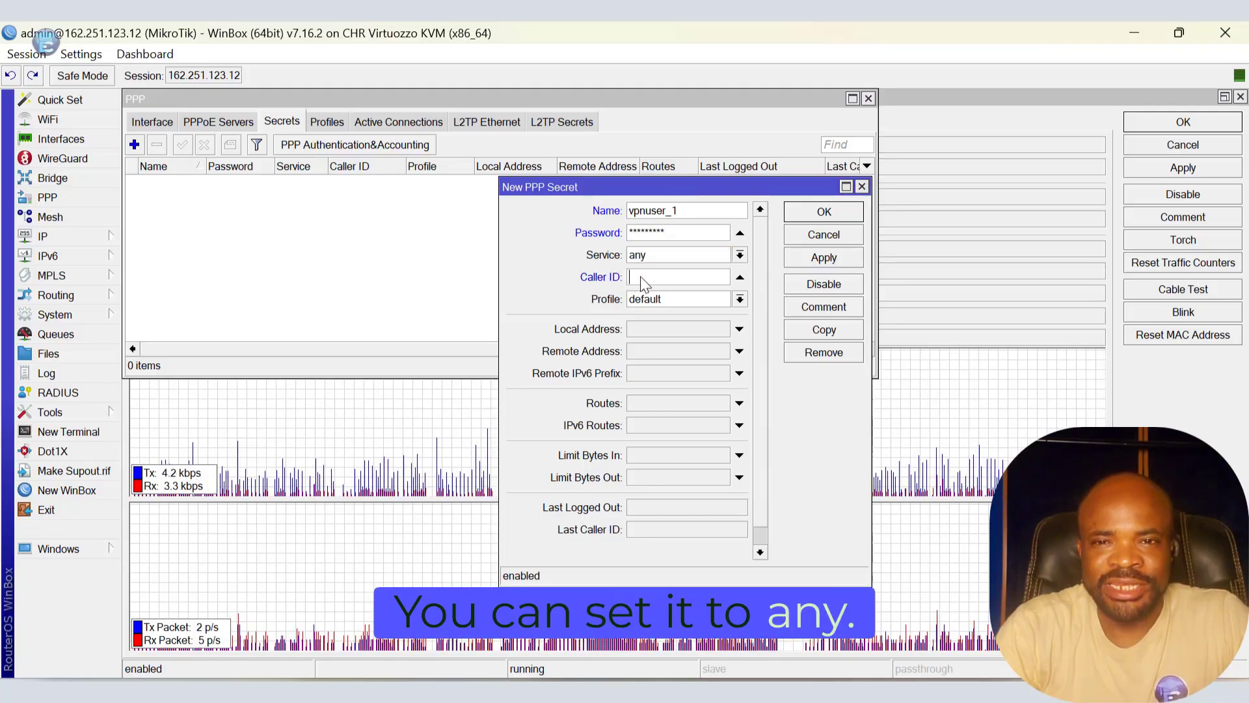
left_click(742, 277)
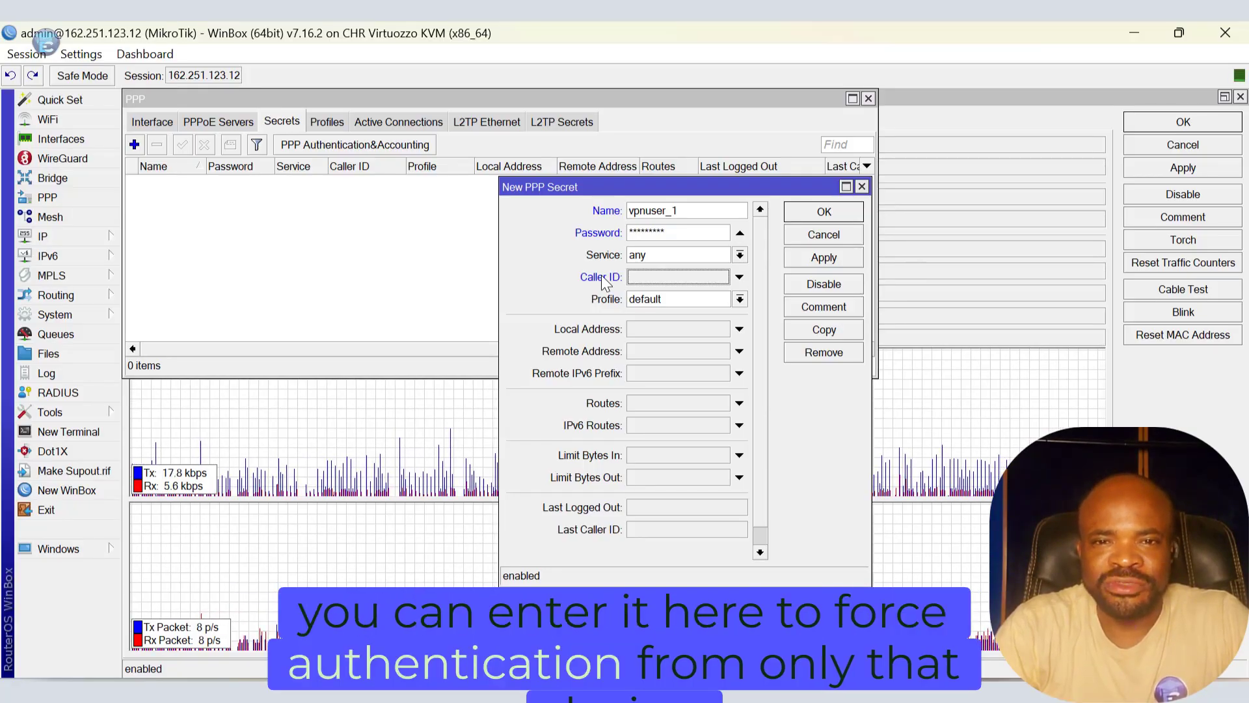
Choose VPN_profile from the secret's Profile dropdown
left_click(741, 299)
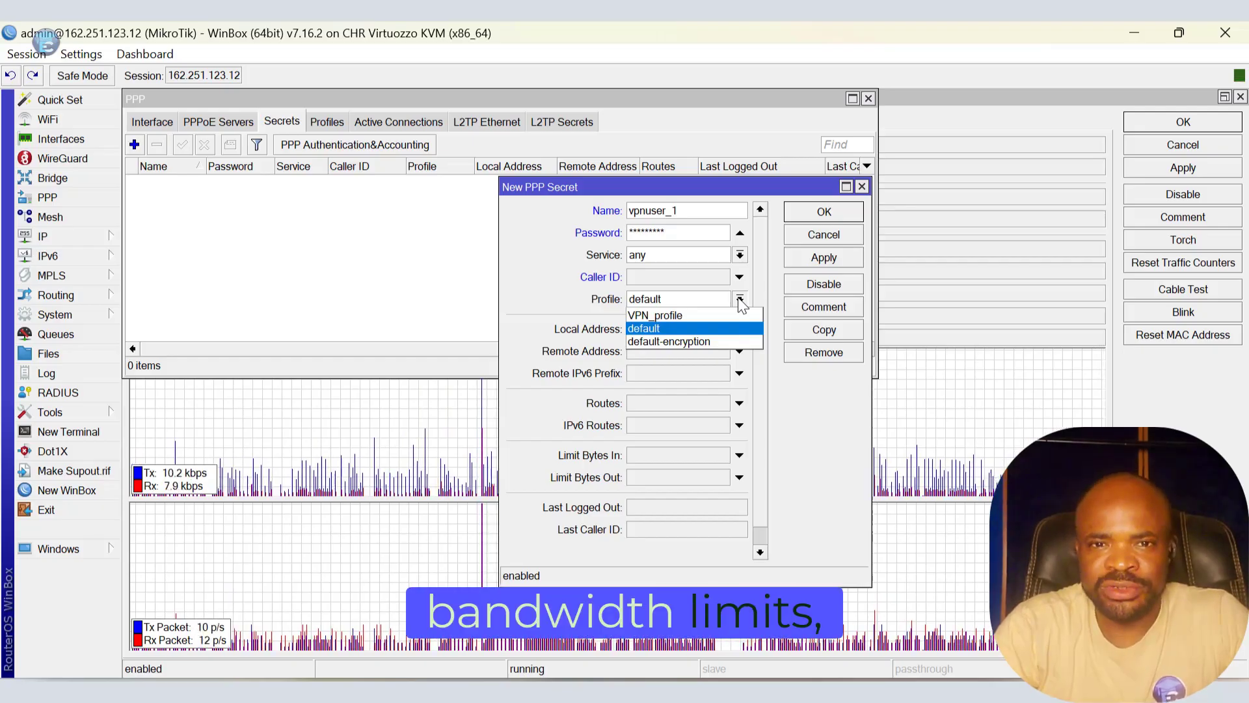
left_click(710, 314)
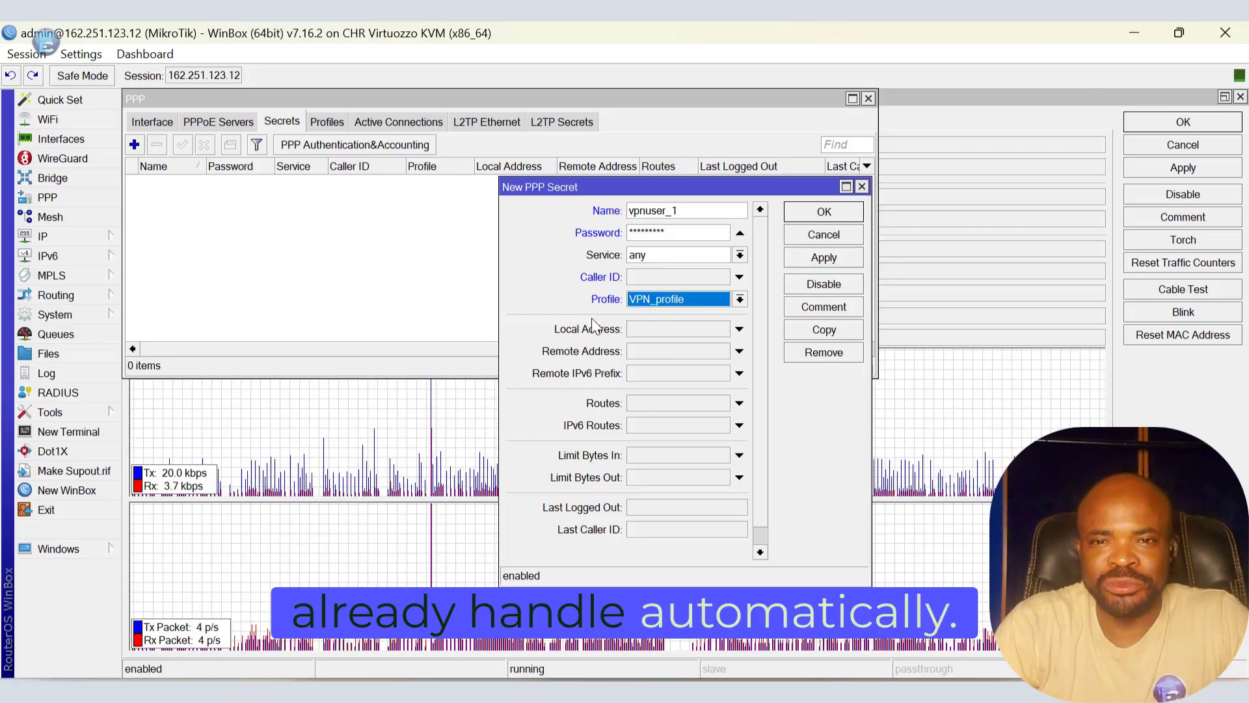
left_click(639, 330)
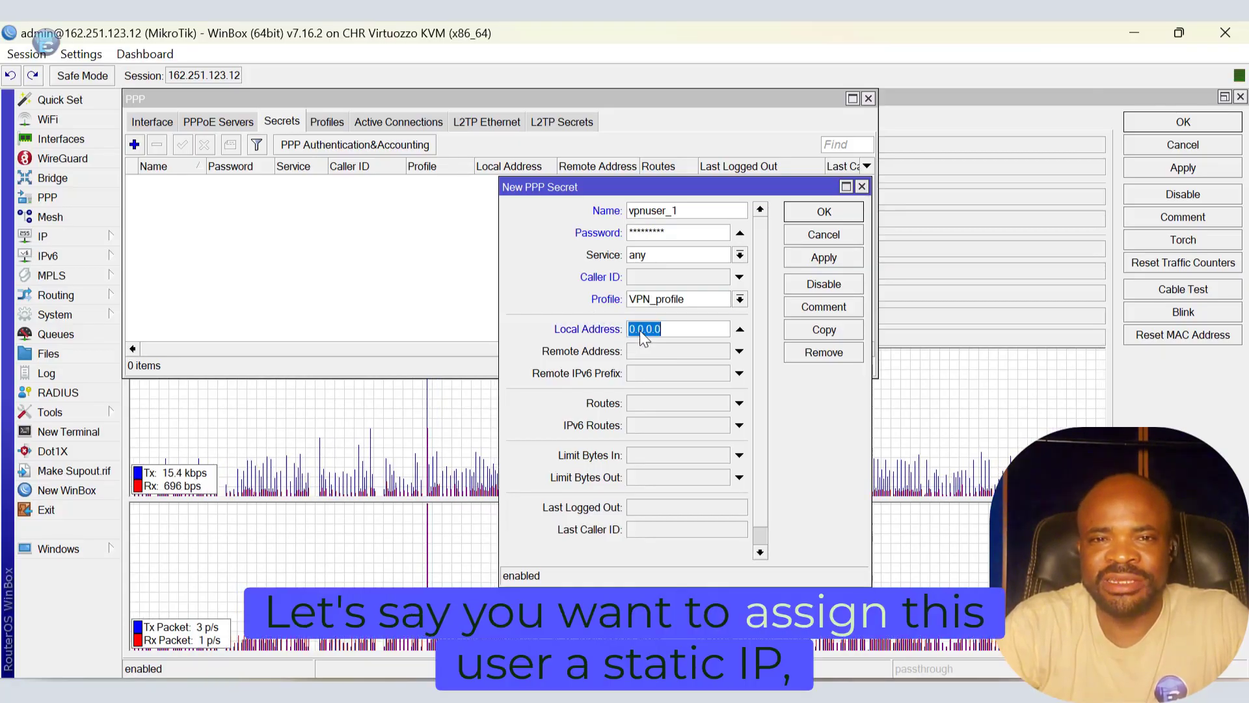
key("BackSpace")
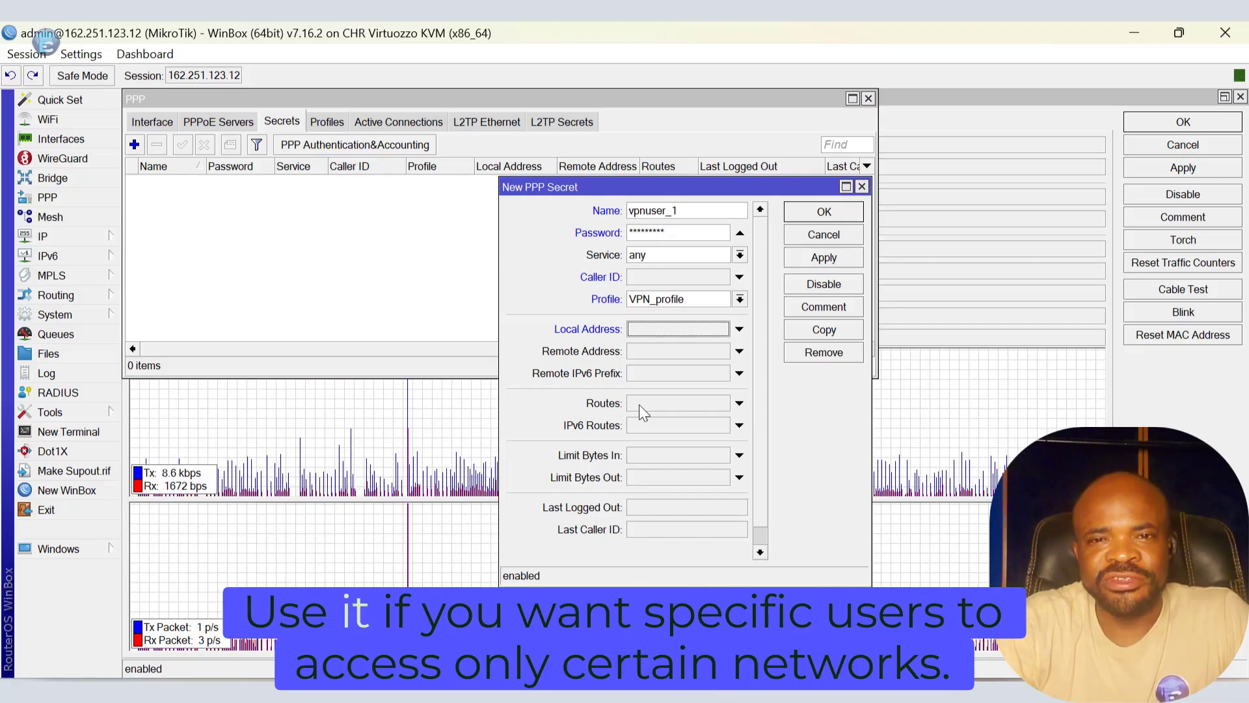
left_click(655, 410)
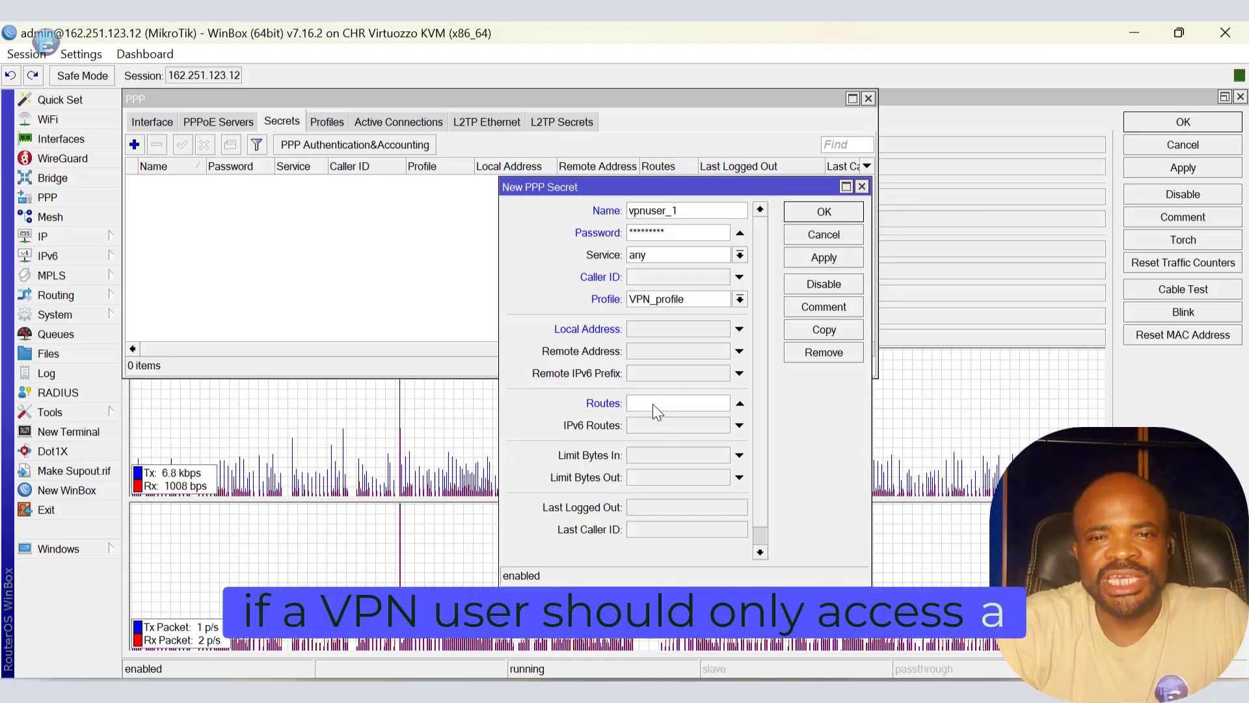
type("192.168.50")
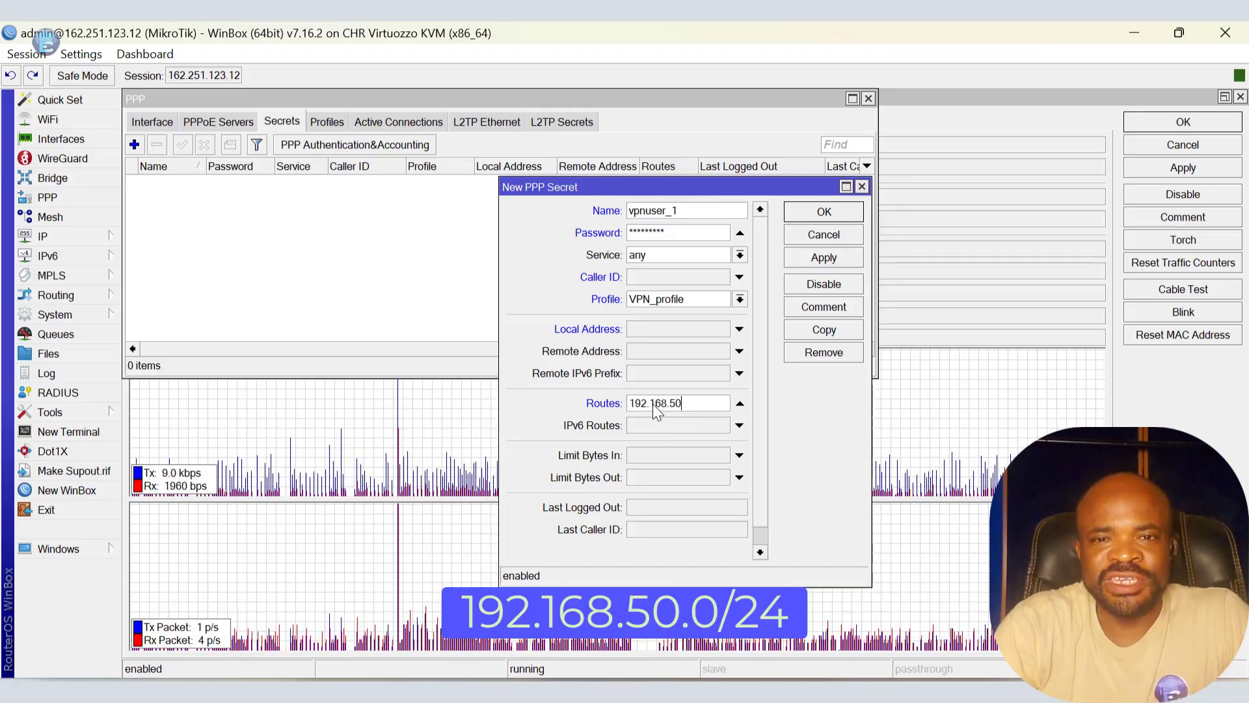
type(".0/24")
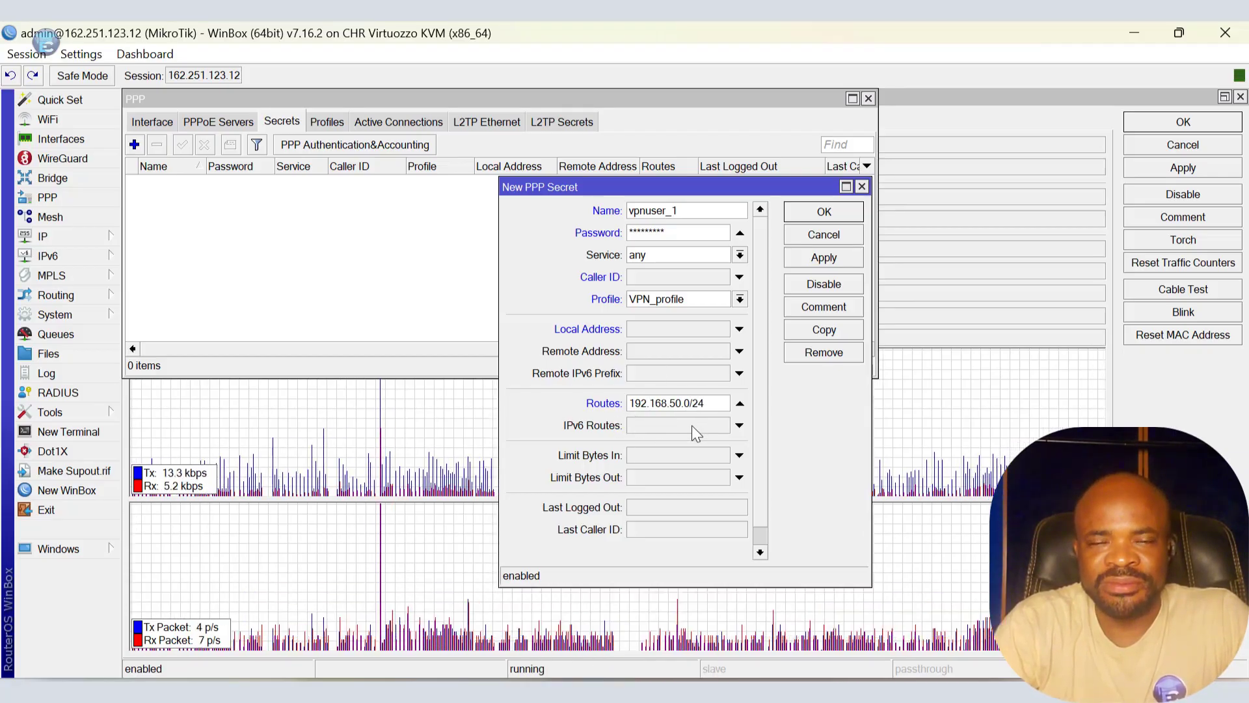
left_click(740, 404)
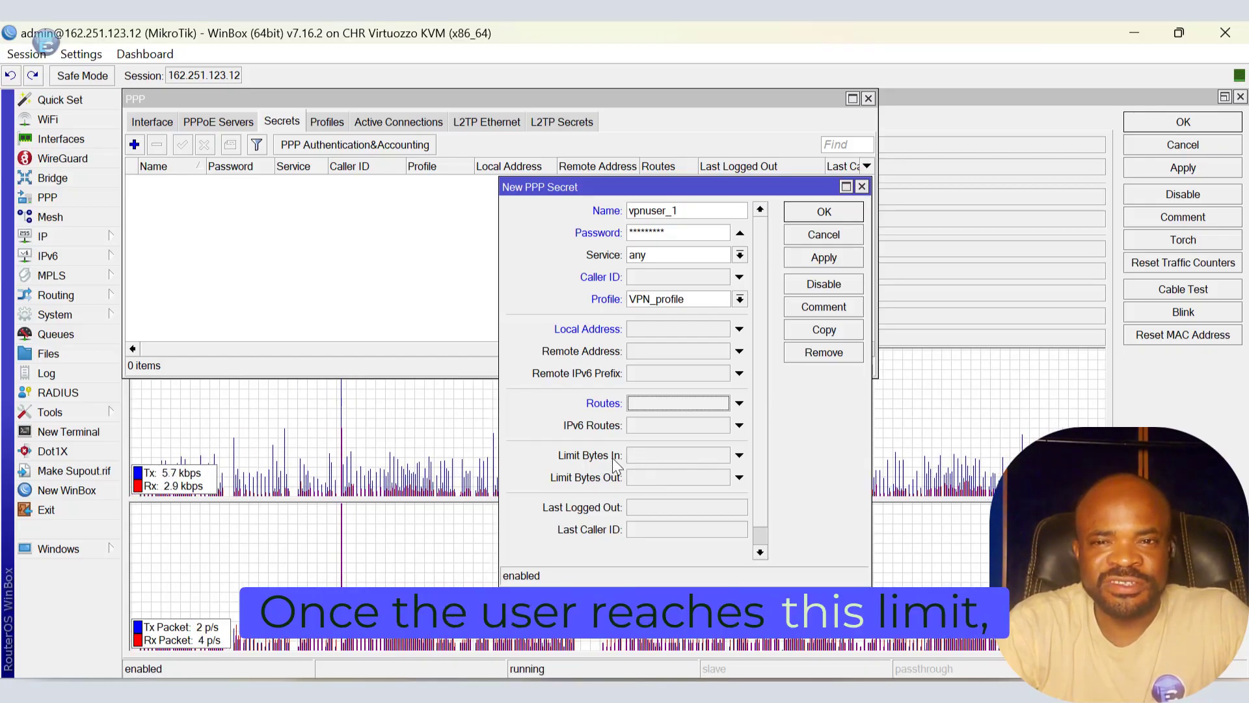
left_click(742, 456)
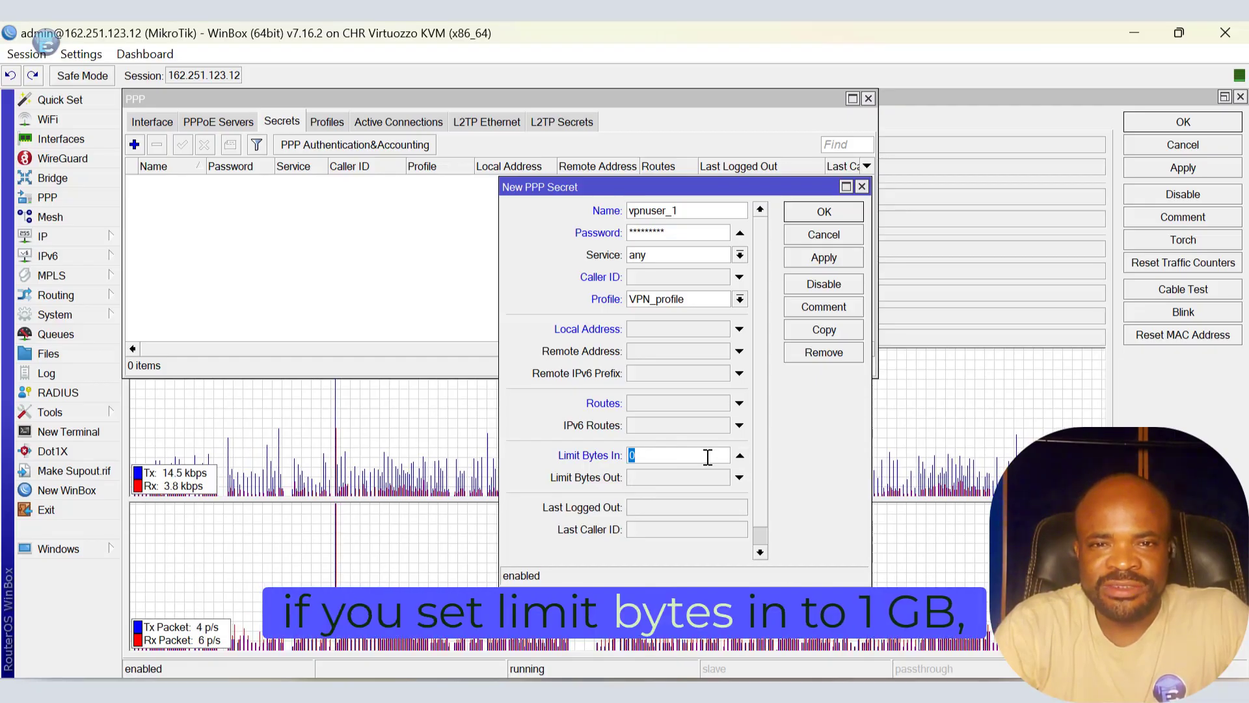
type("1G")
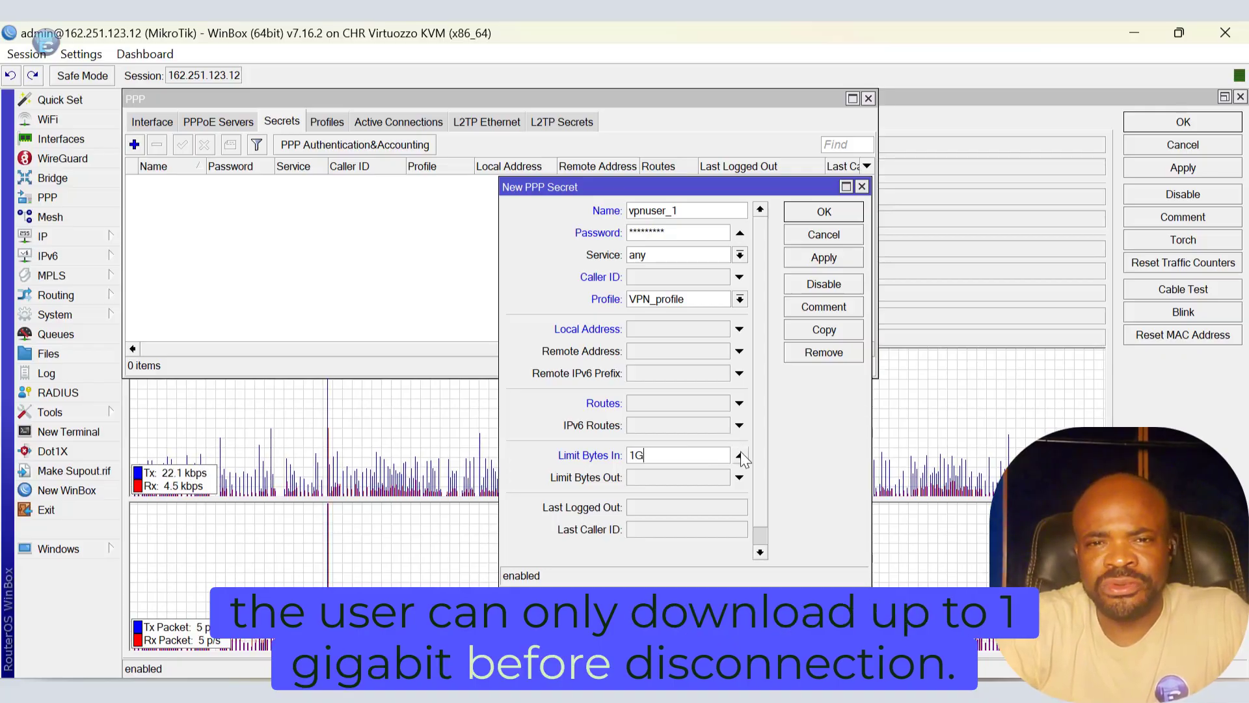
left_click(740, 455)
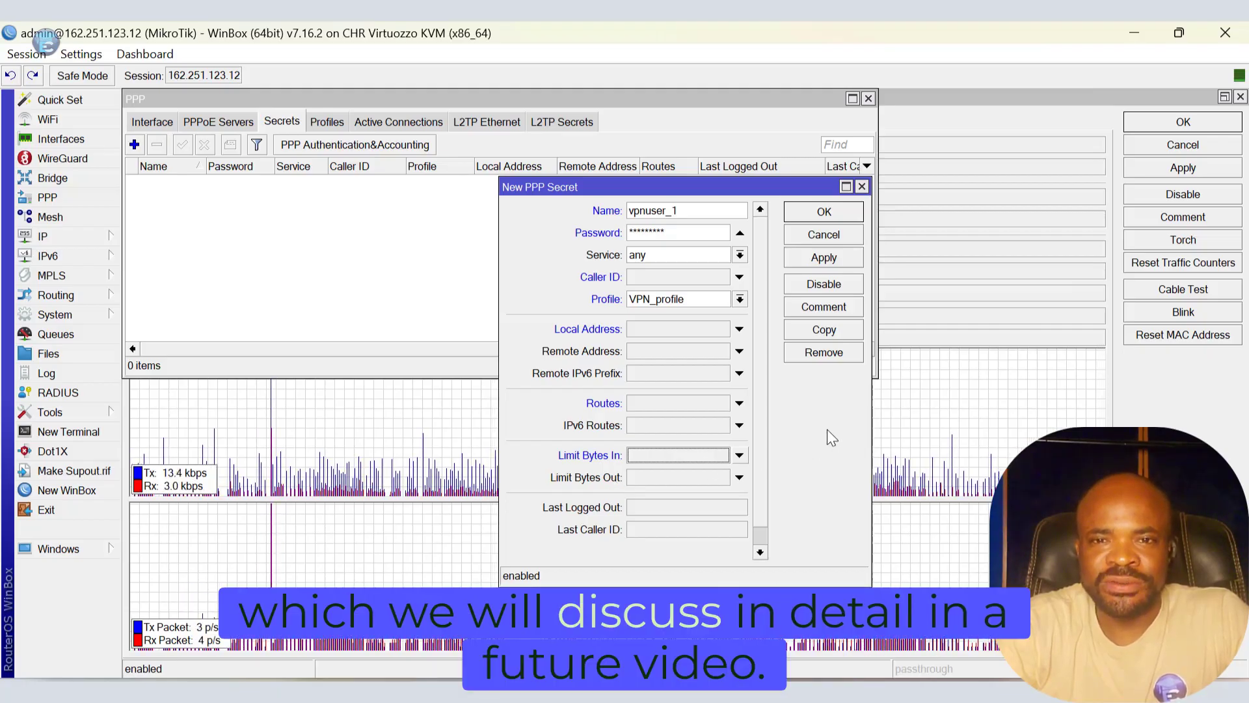
Save the vpnuser_1 secret, select its row, and switch to the PPP Interface list
left_click(821, 258)
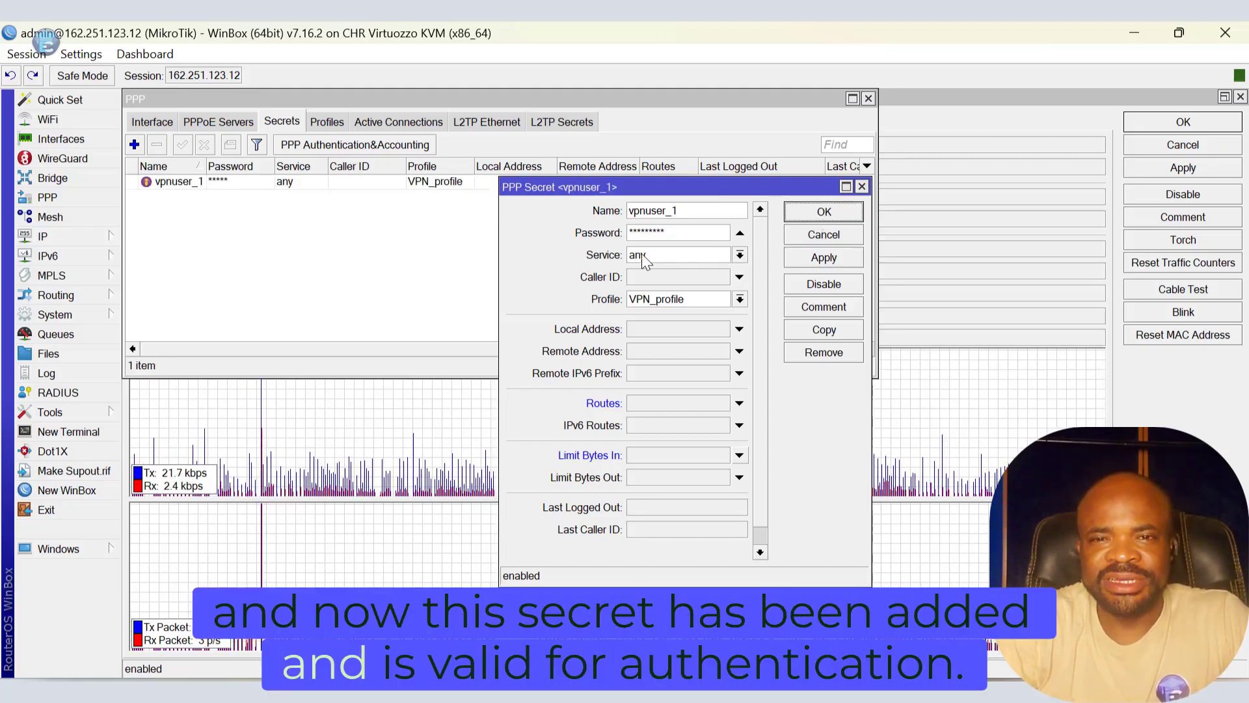
key("Return")
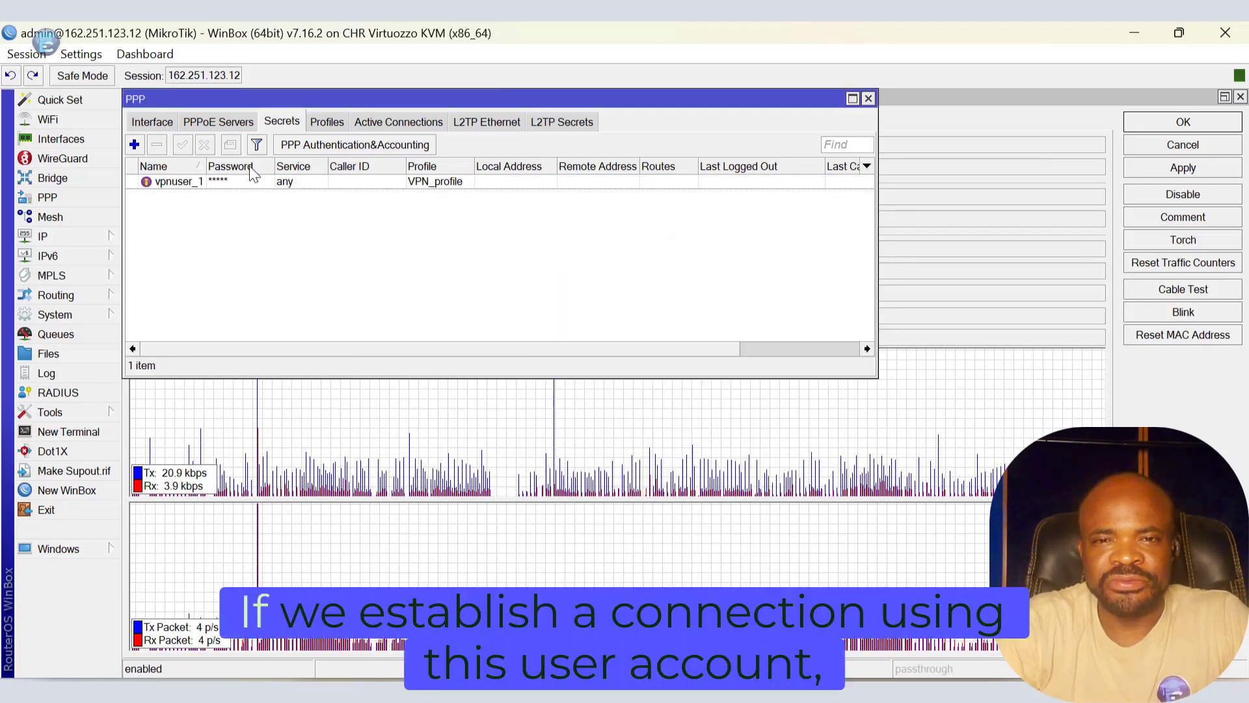
left_click(247, 180)
left_click(154, 121)
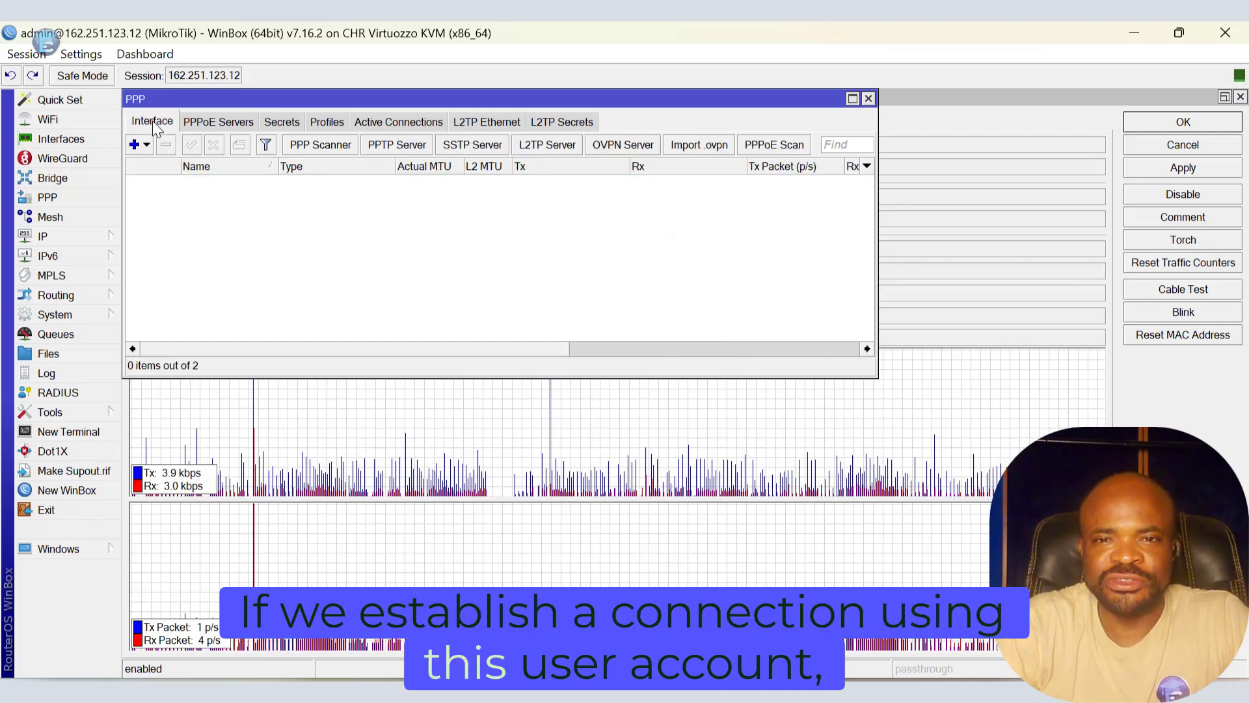